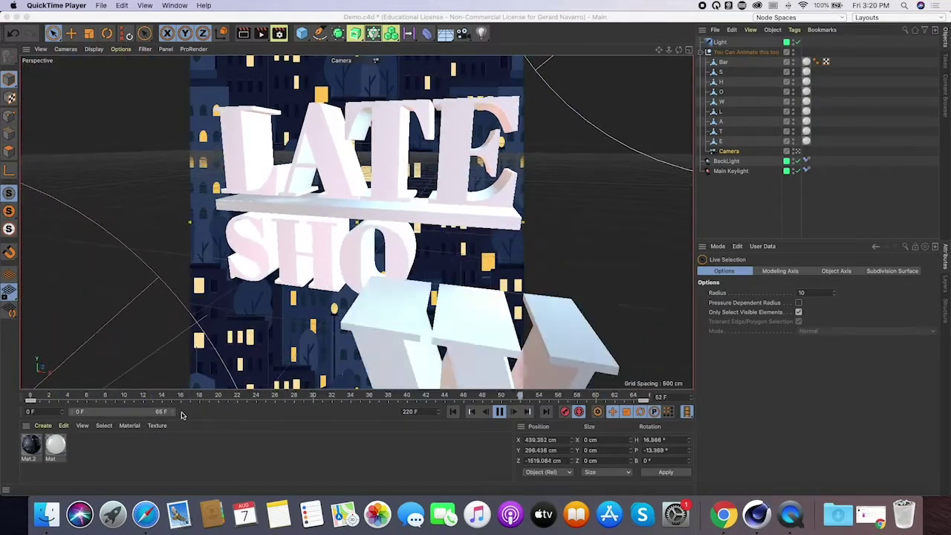
- Stop the demo animation and examine the LATE SHOW title in the Module01 scene from different angles
{"action": "left_click", "coordinate": [498, 412]}
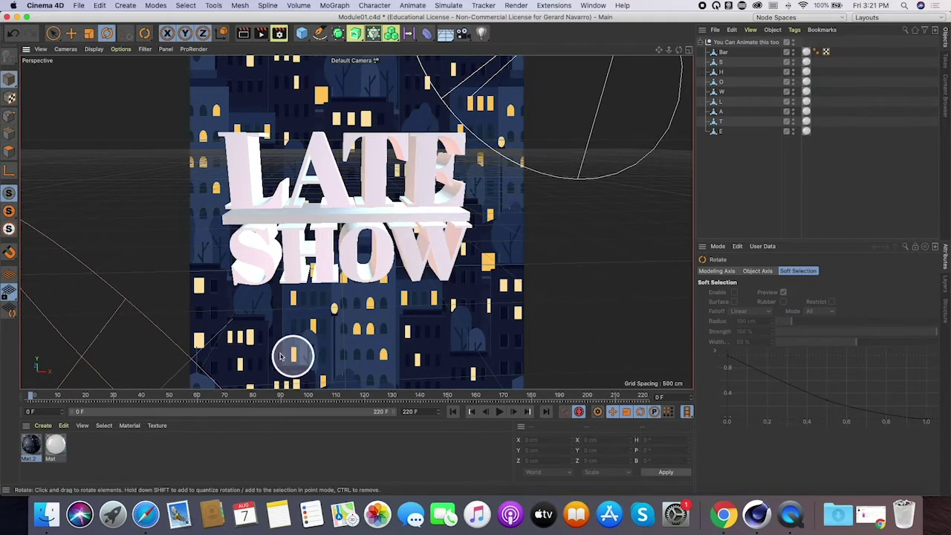
{"action": "left_click_drag", "start_coordinate": [350, 270], "coordinate": [430, 248]}
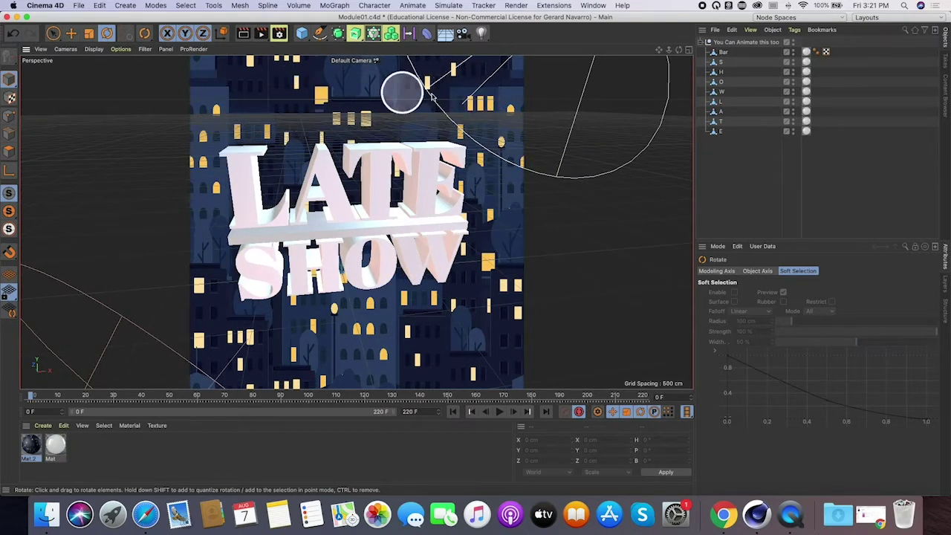
{"action": "left_click_drag", "start_coordinate": [484, 153], "coordinate": [381, 134]}
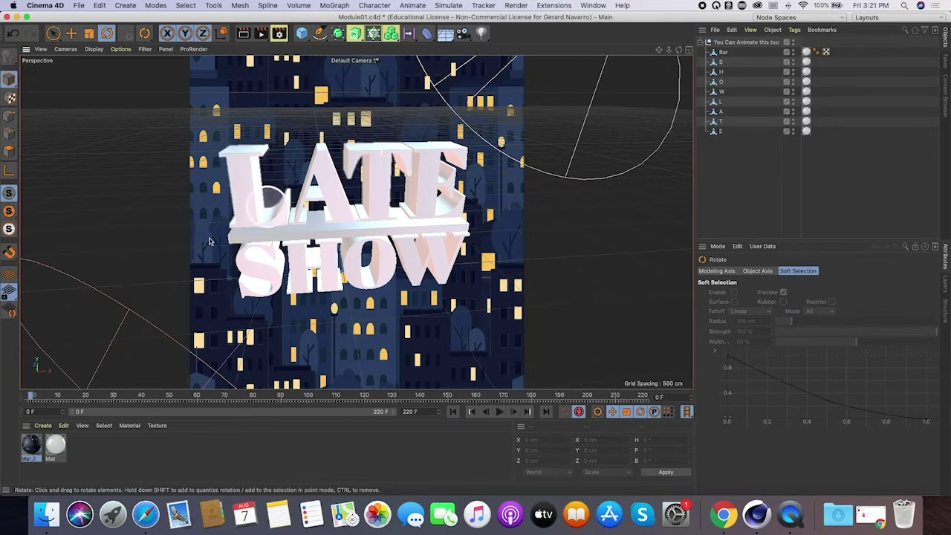
- Load CityPattern6.jpg from the tex folder as the colour texture of material Mat.2 and close the material editor
{"action": "double_click", "coordinate": [36, 450]}
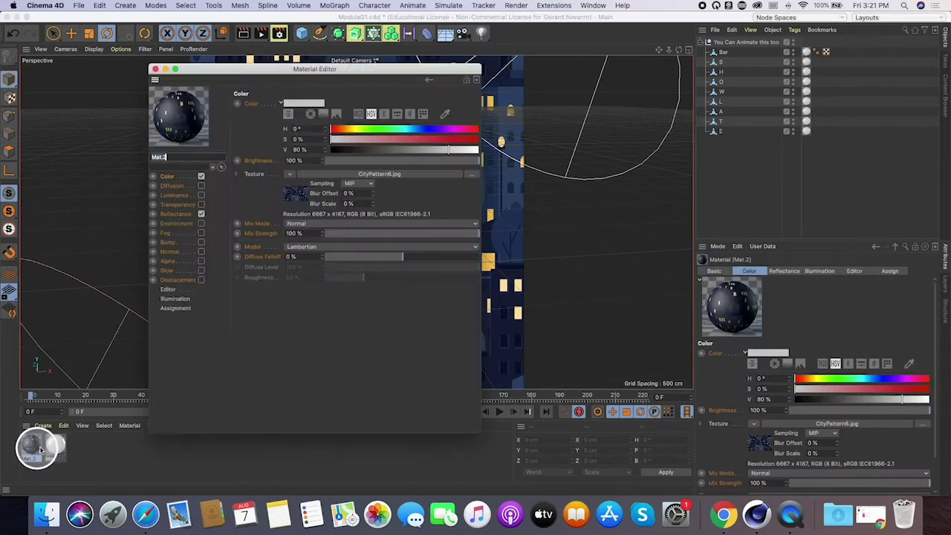
{"action": "left_click_drag", "start_coordinate": [288, 69], "coordinate": [362, 51]}
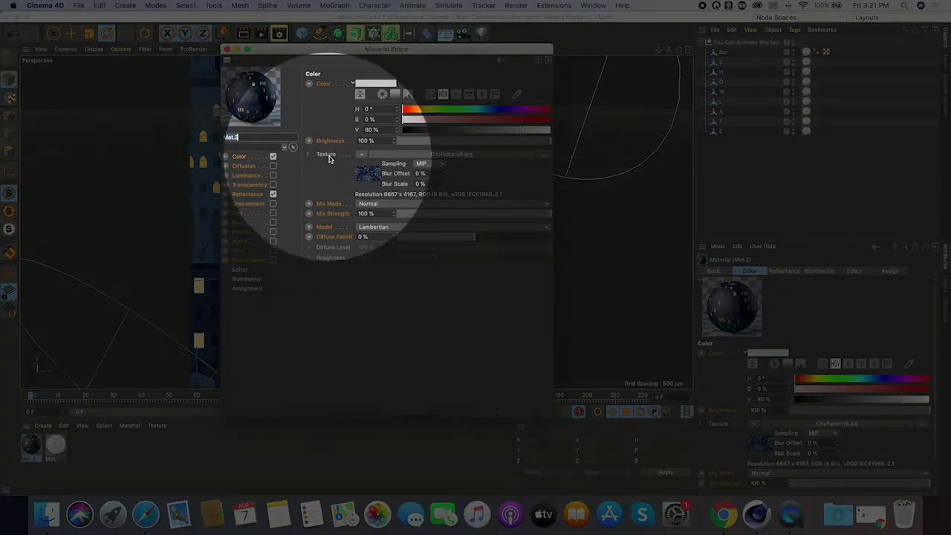
{"action": "left_click", "coordinate": [439, 155]}
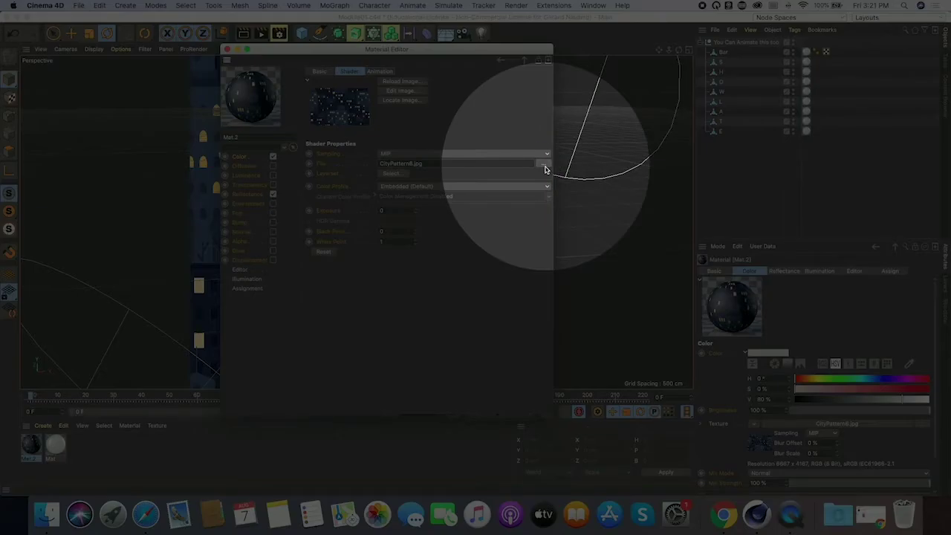
{"action": "left_click", "coordinate": [547, 164]}
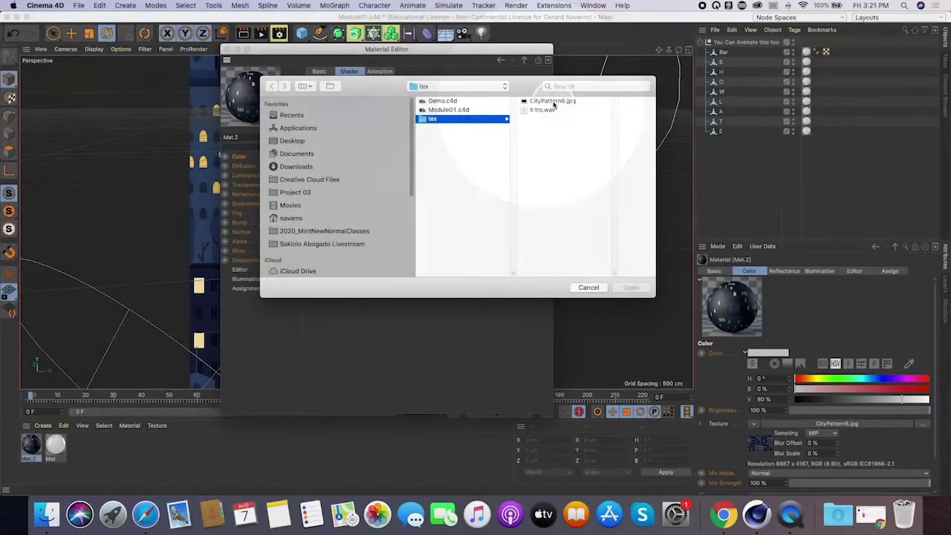
{"action": "left_click", "coordinate": [550, 102]}
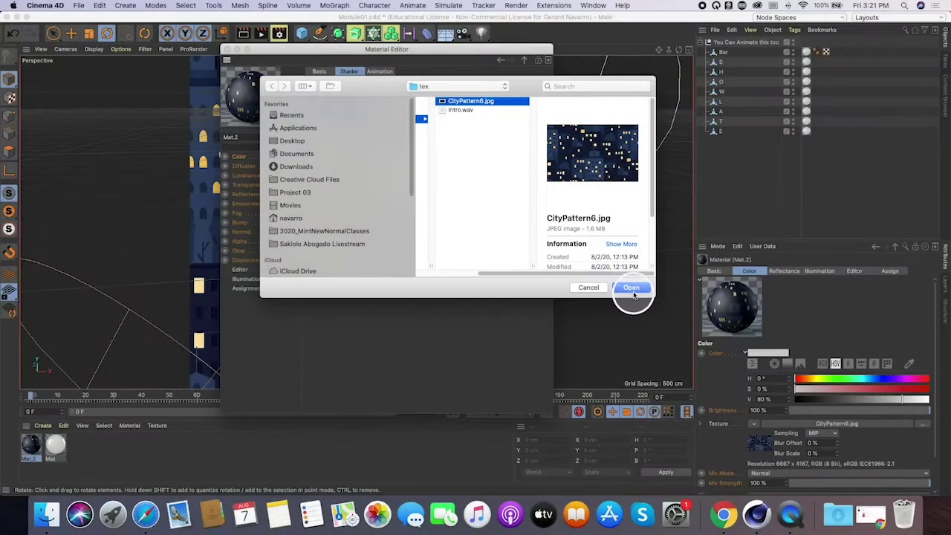
{"action": "left_click", "coordinate": [631, 287]}
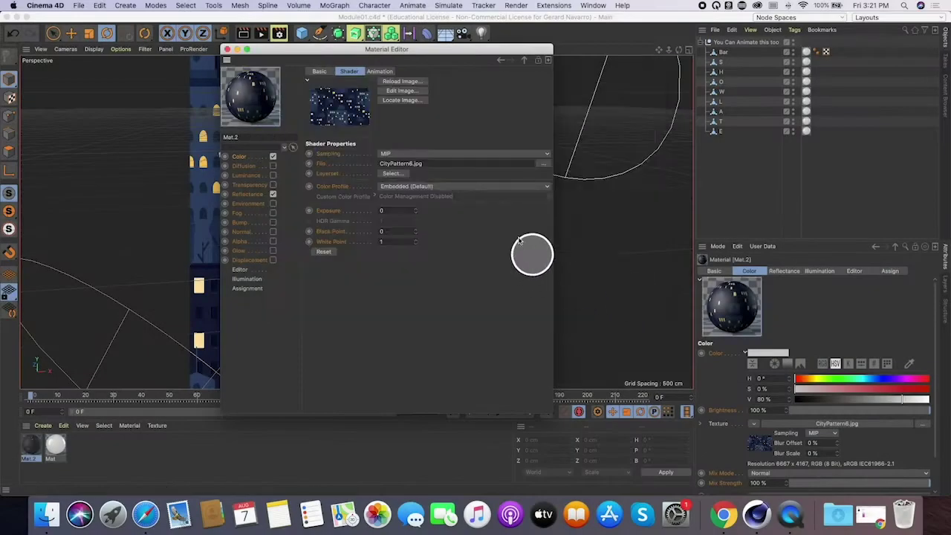
{"action": "left_click", "coordinate": [227, 50]}
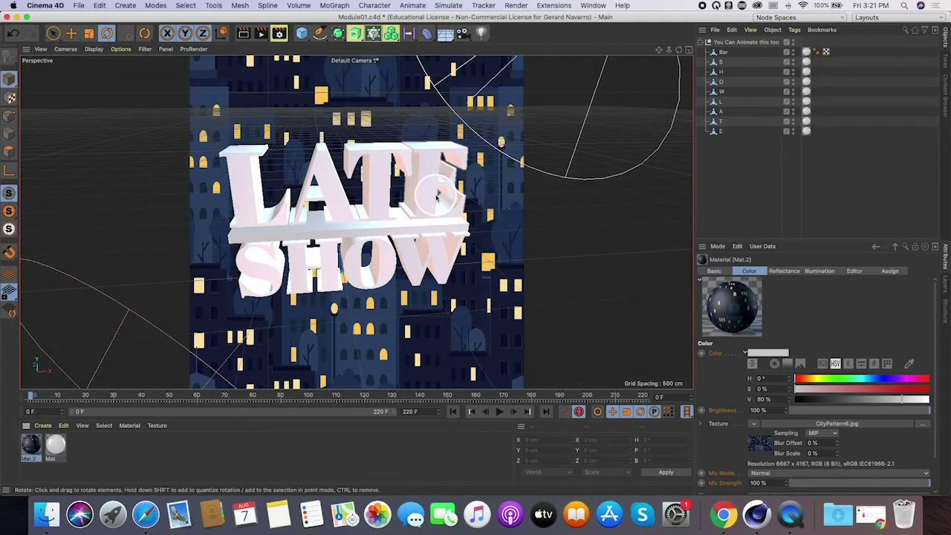
- Inspect the title by orbiting, show the four-view layout, and return to the single perspective view
{"action": "left_click_drag", "start_coordinate": [469, 250], "coordinate": [373, 80], "text": "alt"}
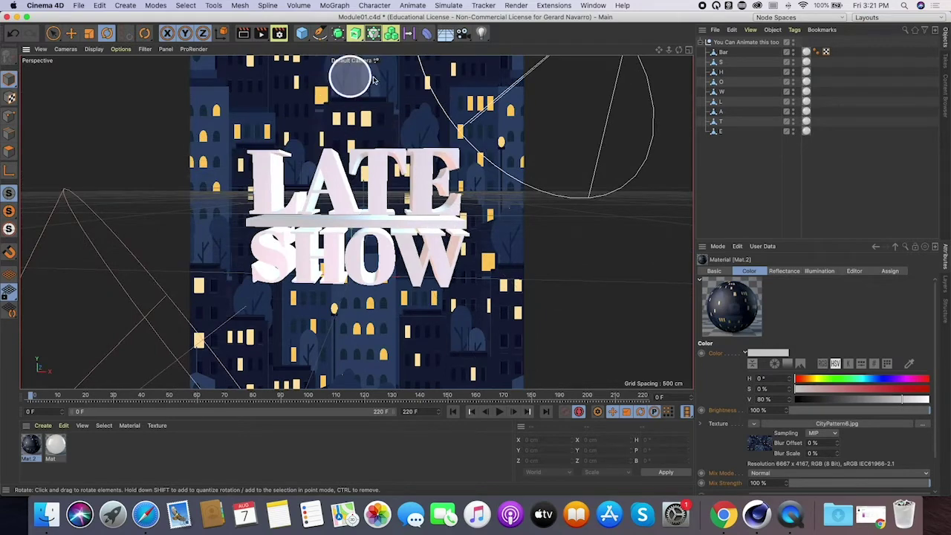
{"action": "left_click_drag", "start_coordinate": [396, 111], "coordinate": [374, 174], "text": "alt"}
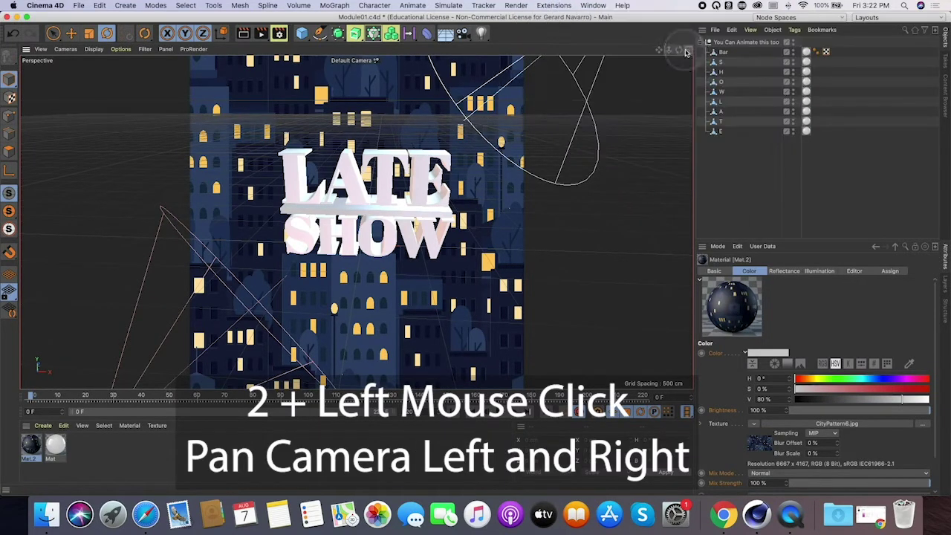
{"action": "left_click", "coordinate": [688, 50]}
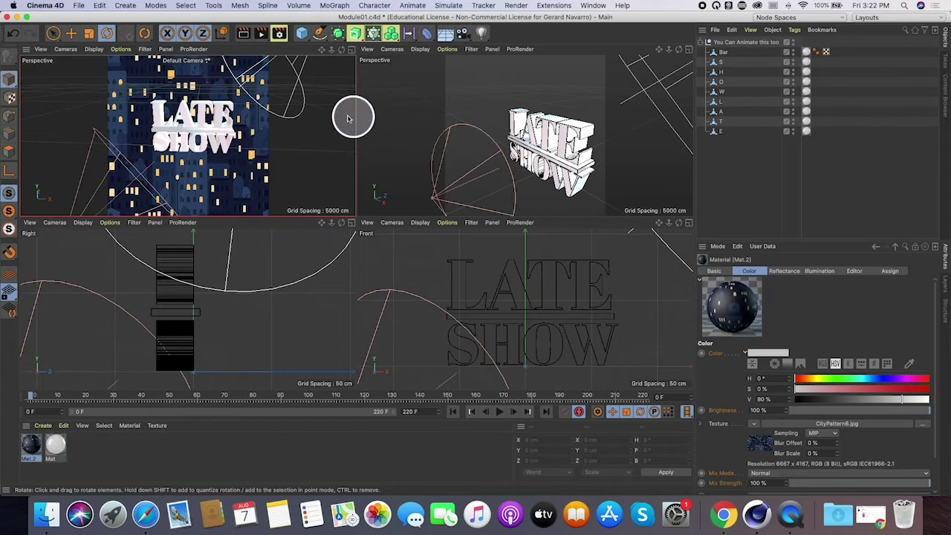
{"action": "left_click", "coordinate": [351, 50]}
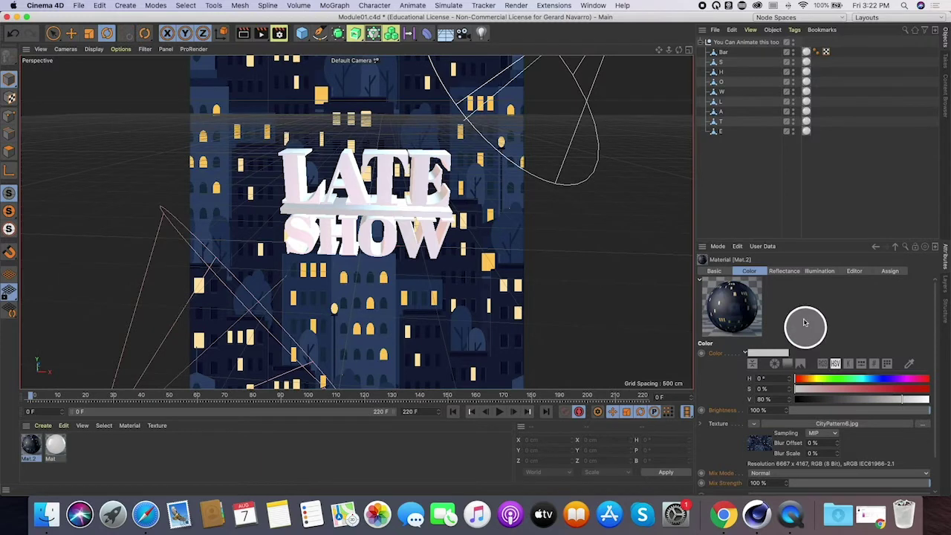
- Select the letter W to review its coordinates and the available selection and transform tools, and deselect it
{"action": "left_click", "coordinate": [720, 92]}
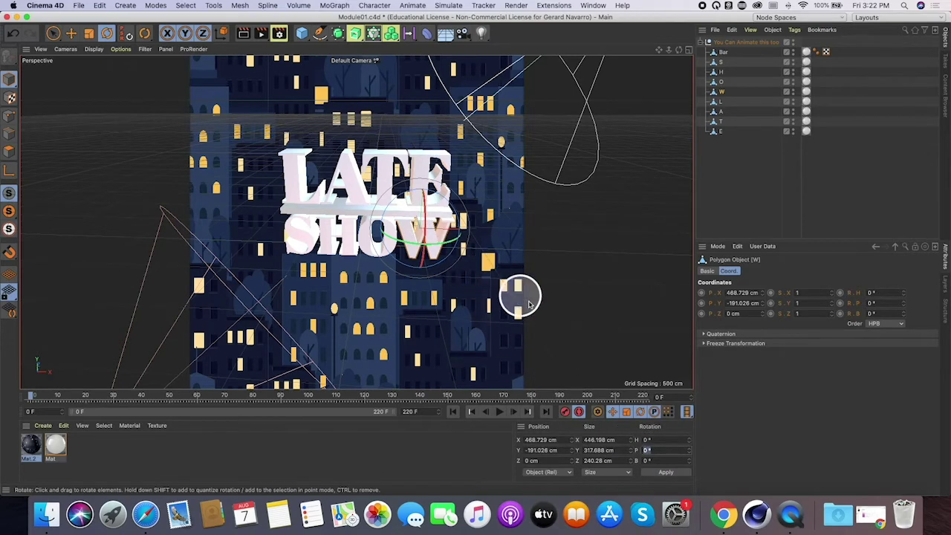
{"action": "key", "text": "Return"}
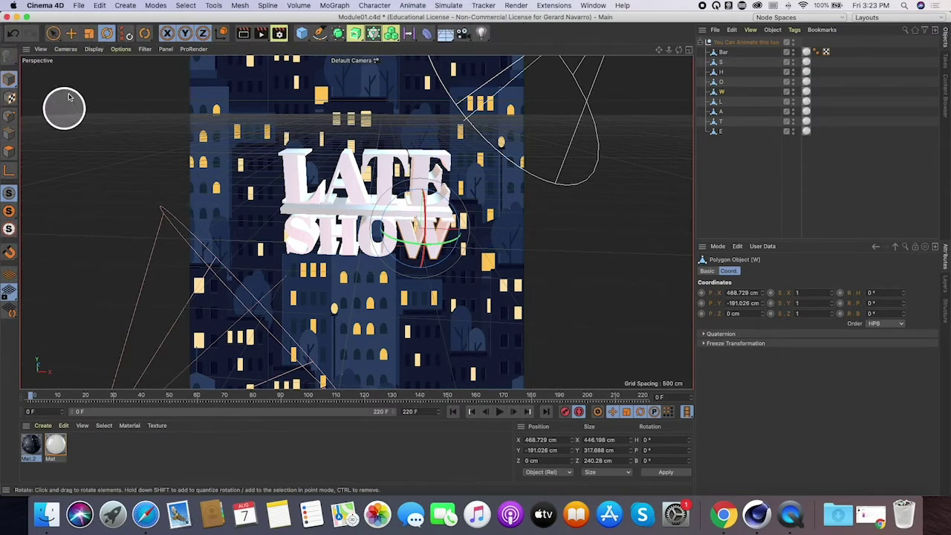
{"action": "left_click", "coordinate": [54, 37]}
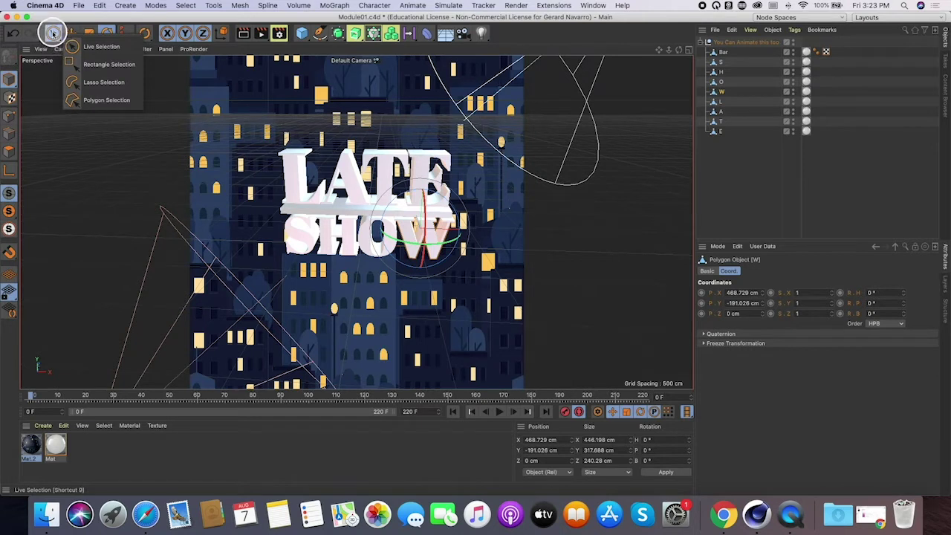
{"action": "left_click", "coordinate": [69, 35]}
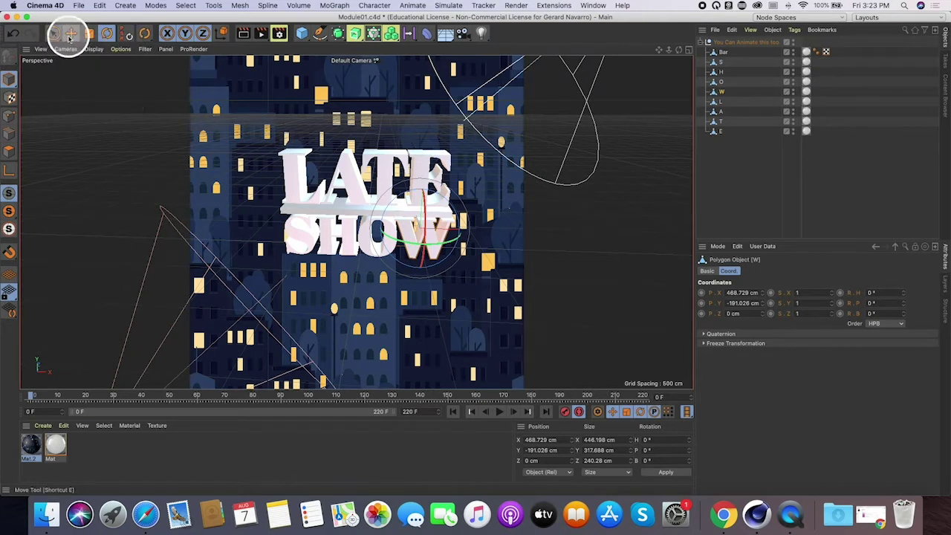
{"action": "left_click", "coordinate": [106, 35]}
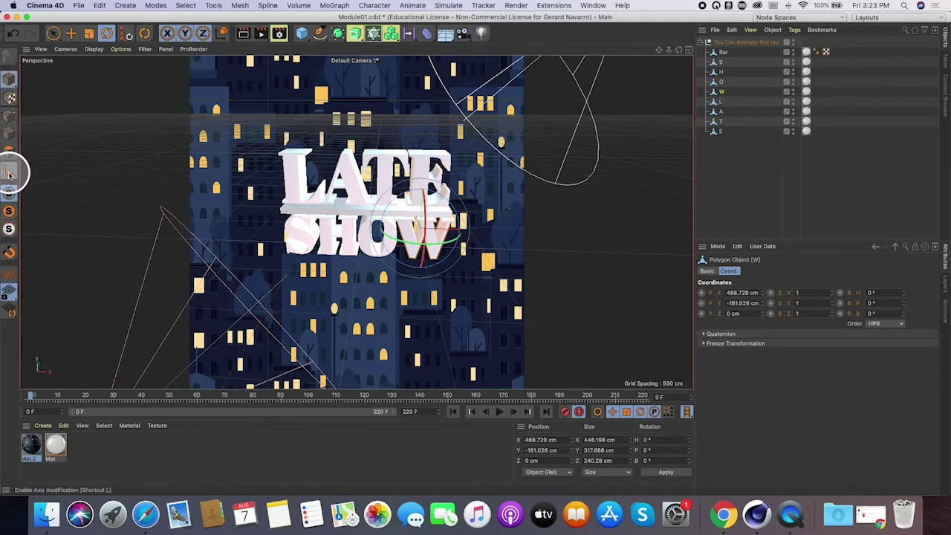
{"action": "left_click", "coordinate": [20, 98]}
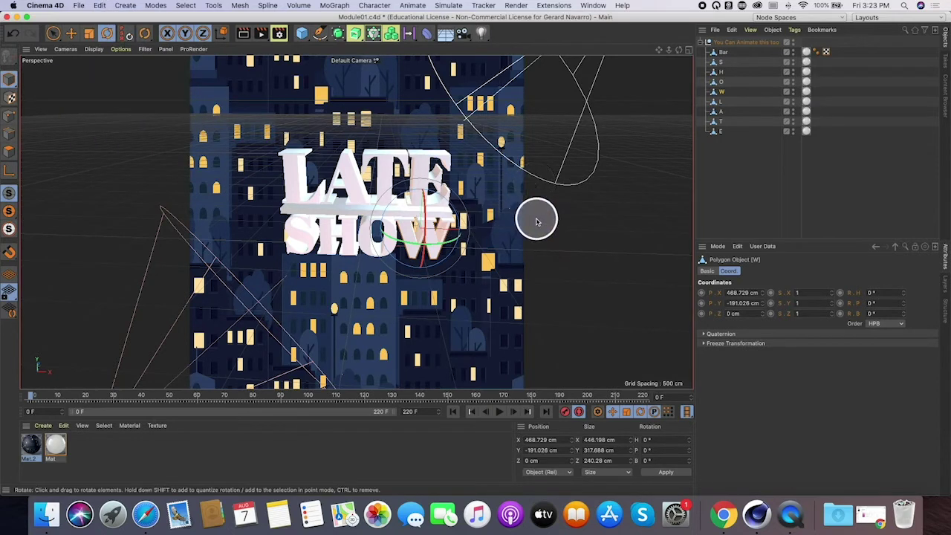
{"action": "left_click", "coordinate": [514, 236]}
- Select the letter L of LATE and activate the Move tool for it
{"action": "scroll", "coordinate": [424, 251], "scroll_direction": "up", "scroll_amount": 5}
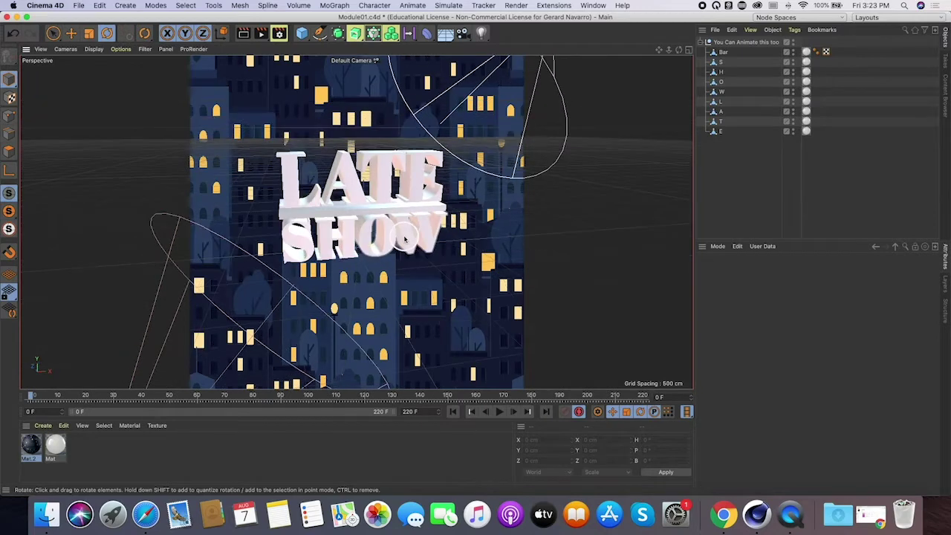
{"action": "scroll", "coordinate": [491, 265], "scroll_direction": "down", "scroll_amount": 3}
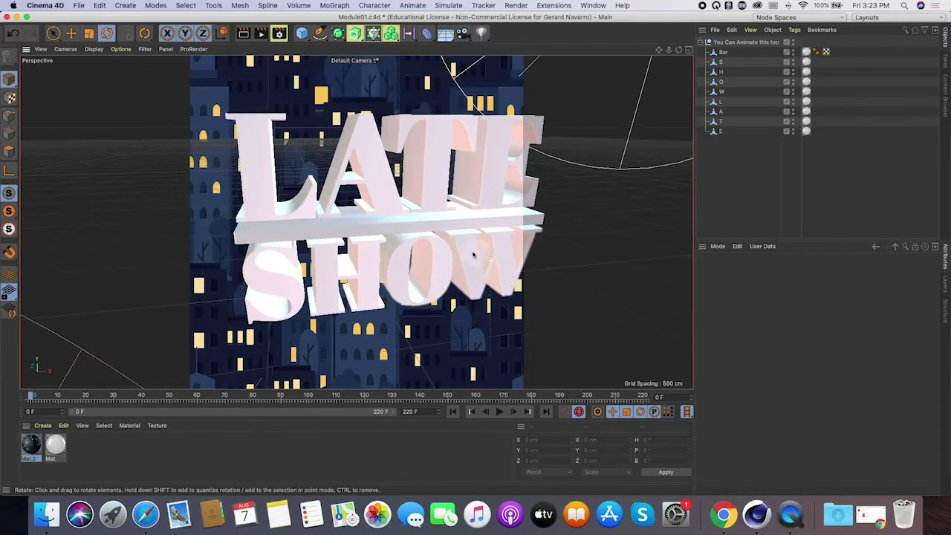
{"action": "scroll", "coordinate": [440, 249], "scroll_direction": "down", "scroll_amount": 2}
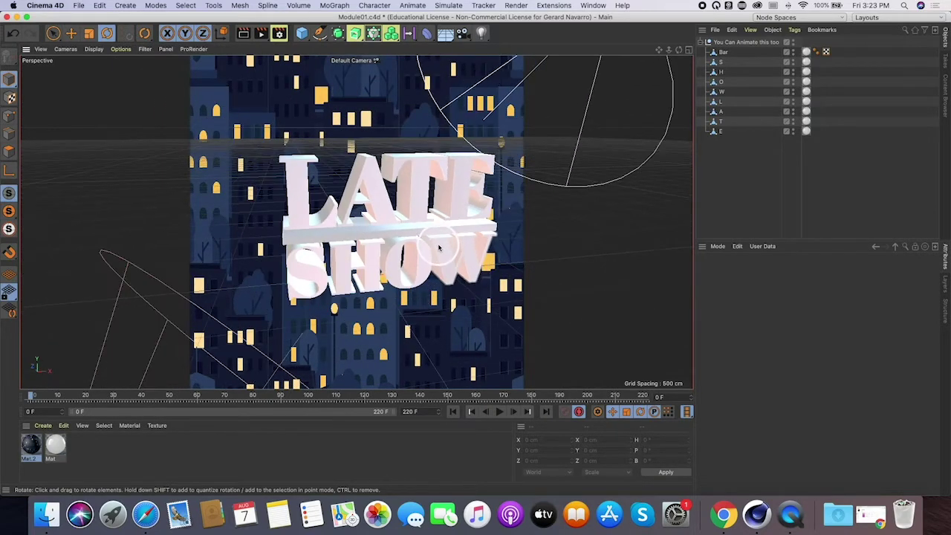
{"action": "scroll", "coordinate": [433, 240], "scroll_direction": "up", "scroll_amount": 4}
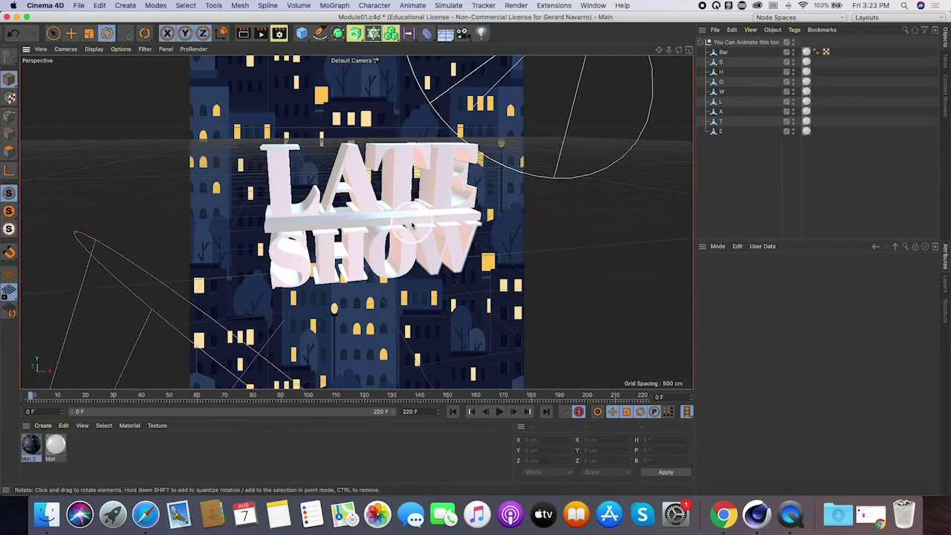
{"action": "left_click", "coordinate": [717, 103]}
{"action": "left_click_drag", "start_coordinate": [339, 201], "coordinate": [383, 227], "text": "alt"}
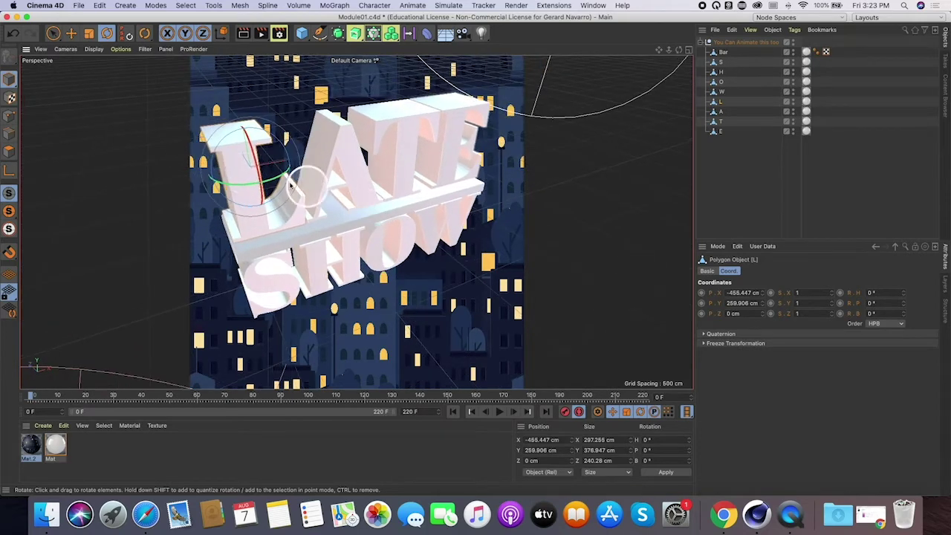
{"action": "left_click", "coordinate": [72, 34]}
{"action": "left_click_drag", "start_coordinate": [305, 191], "coordinate": [170, 141], "text": "alt"}
{"action": "left_click", "coordinate": [71, 34]}
{"action": "left_click_drag", "start_coordinate": [291, 198], "coordinate": [320, 174], "text": "alt"}
{"action": "scroll", "coordinate": [312, 162], "scroll_direction": "up", "scroll_amount": 5}
{"action": "middle_click_drag", "start_coordinate": [308, 158], "coordinate": [361, 208], "text": "alt"}
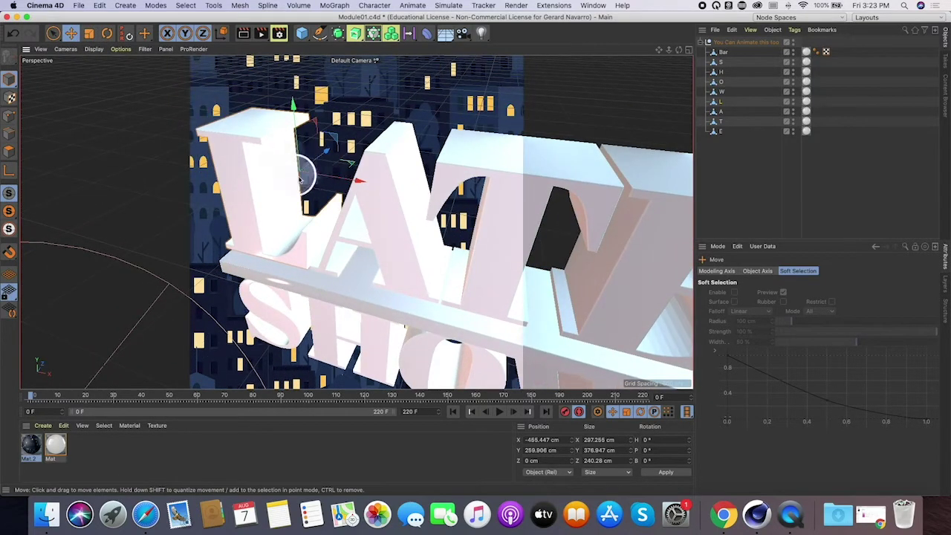
{"action": "left_click_drag", "start_coordinate": [312, 196], "coordinate": [340, 177], "text": "alt"}
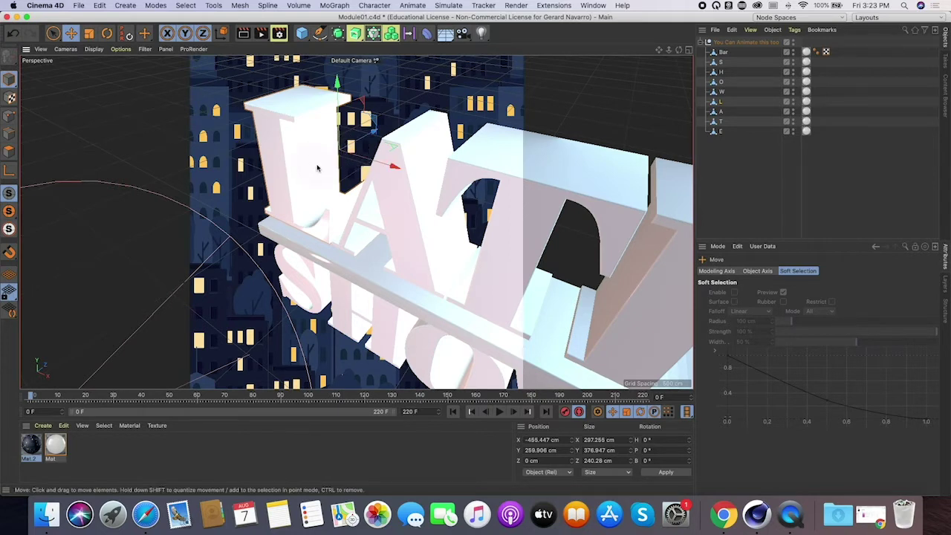
- Enable axis modification, shift the letter L's axis to about X -491 cm and Z -156 cm, and disable axis modification
{"action": "left_click", "coordinate": [14, 172]}
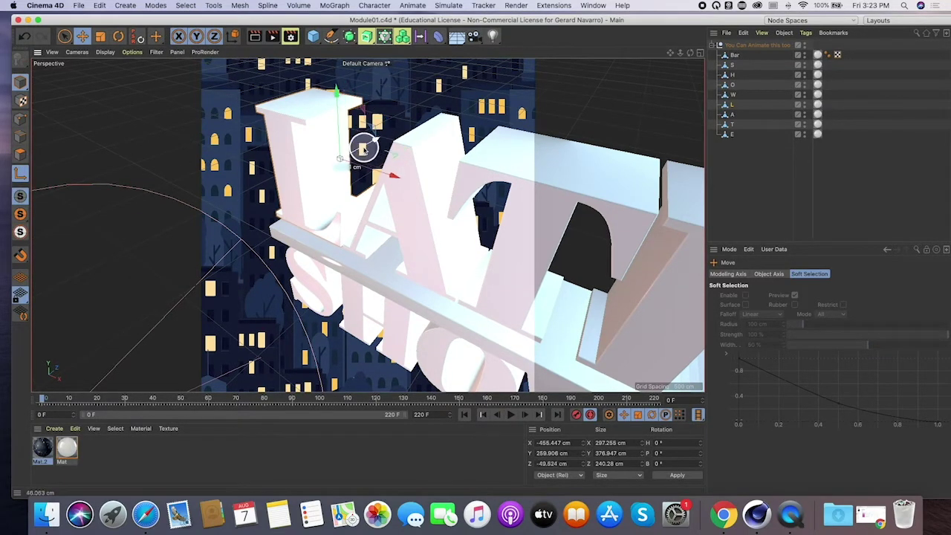
{"action": "key", "text": "ctrl+shift+z"}
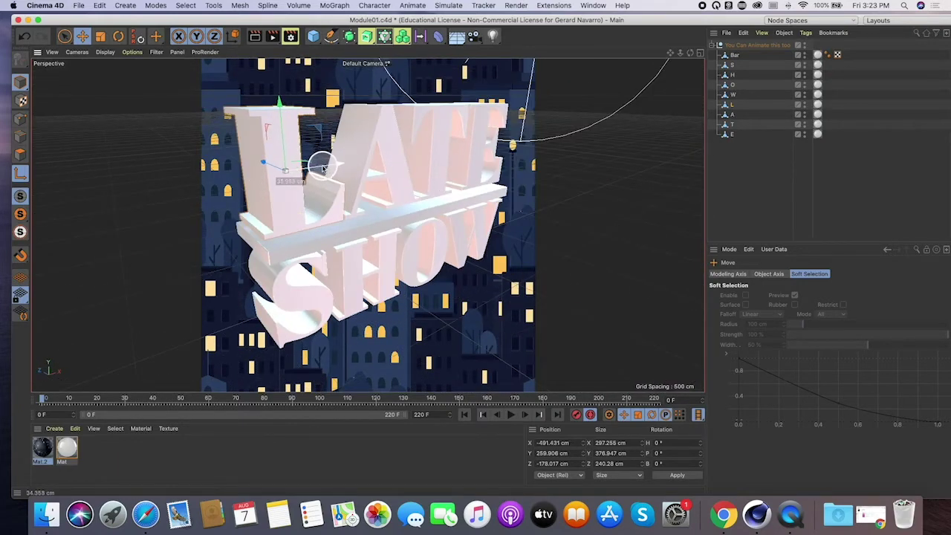
{"action": "left_click_drag", "start_coordinate": [323, 167], "coordinate": [323, 179]}
{"action": "scroll", "coordinate": [324, 182], "scroll_direction": "up", "scroll_amount": 10}
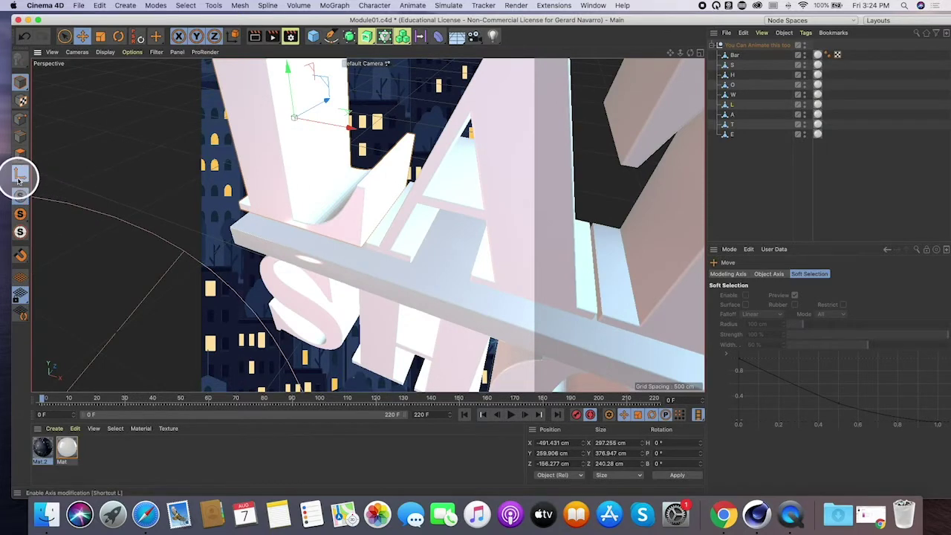
{"action": "left_click_drag", "start_coordinate": [34, 186], "coordinate": [107, 185], "text": "alt"}
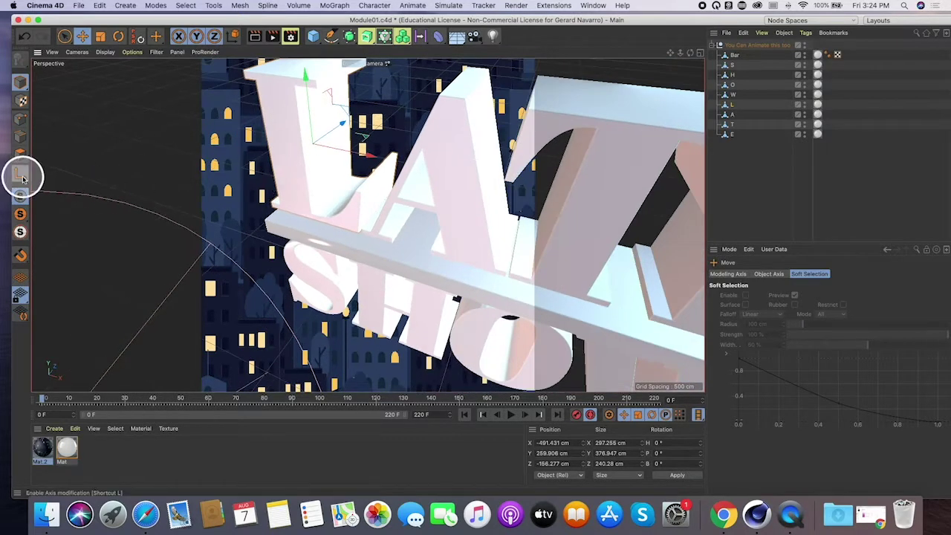
{"action": "left_click_drag", "start_coordinate": [191, 176], "coordinate": [401, 209], "text": "alt"}
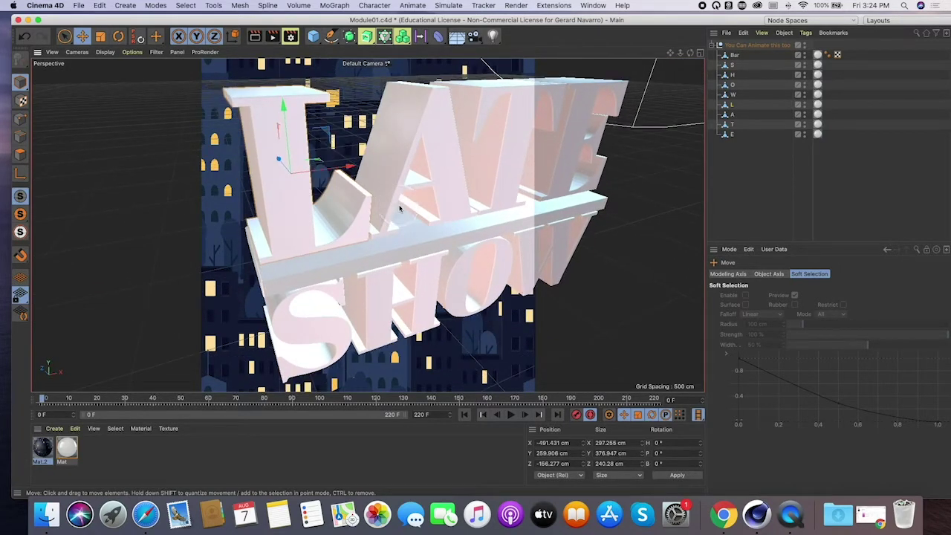
{"action": "left_click_drag", "start_coordinate": [374, 194], "coordinate": [402, 214], "text": "alt"}
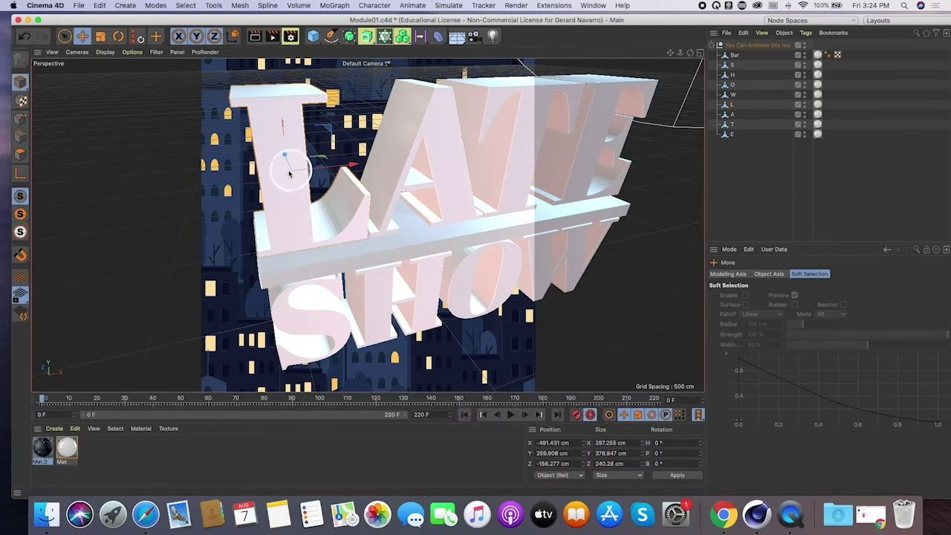
{"action": "left_click_drag", "start_coordinate": [305, 178], "coordinate": [399, 192], "text": "alt"}
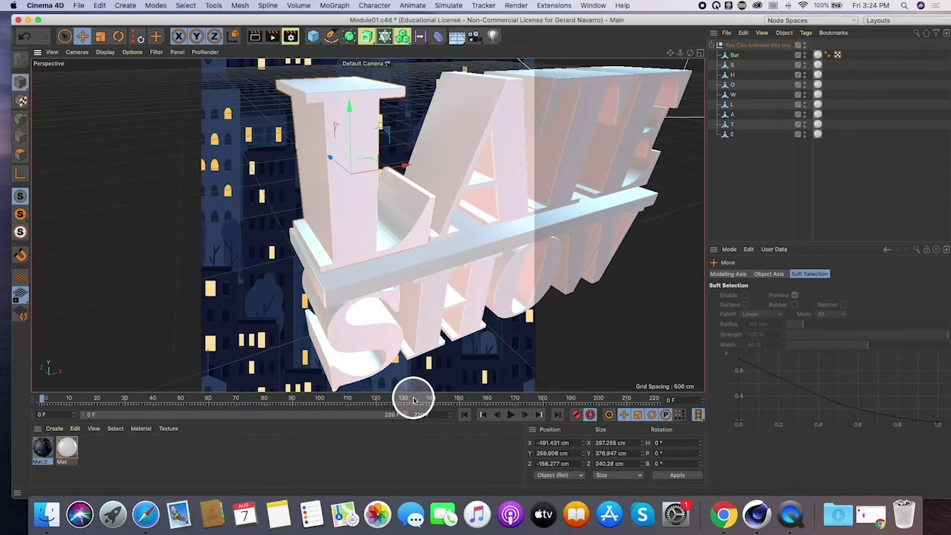
{"action": "left_click_drag", "start_coordinate": [413, 399], "coordinate": [15, 399]}
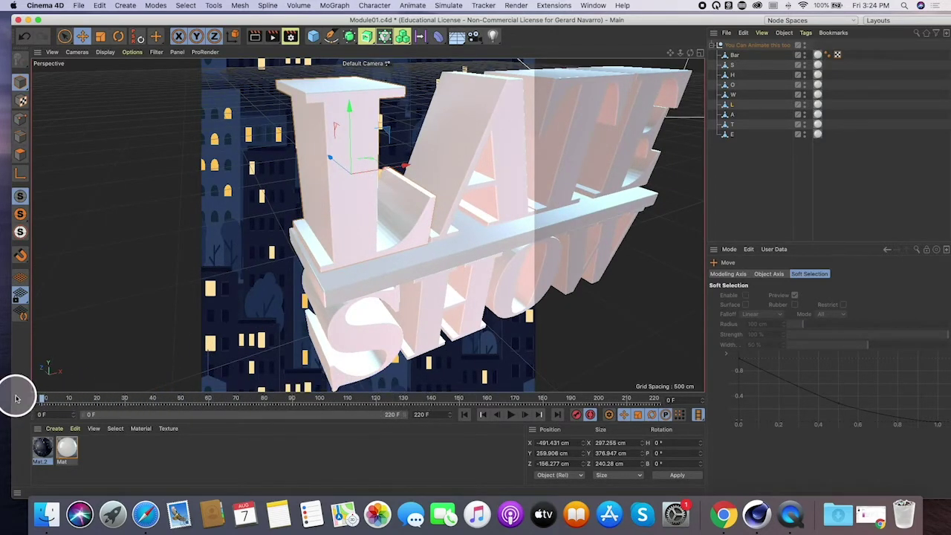
- Record a position keyframe for the letter L at frame 0 and move that keyframe to frame 30
{"action": "left_click", "coordinate": [576, 414]}
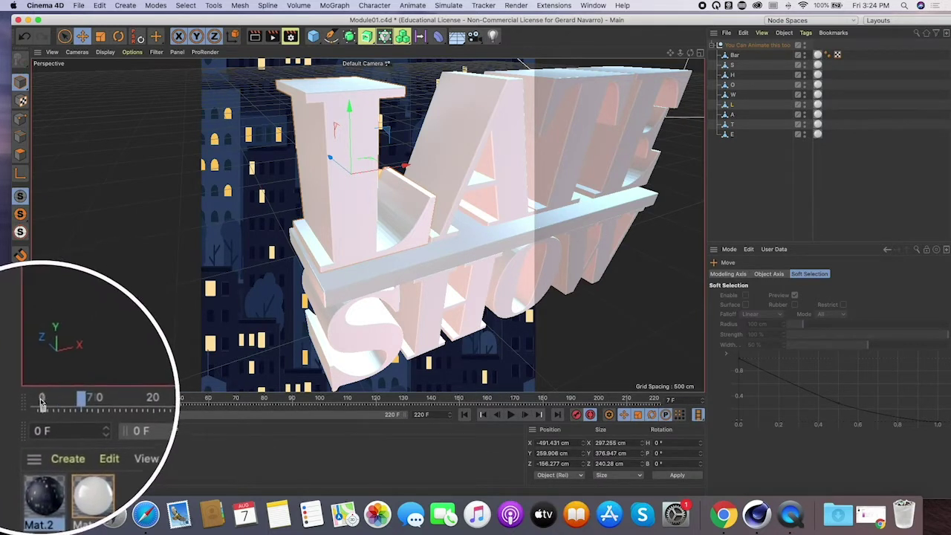
{"action": "left_click", "coordinate": [51, 399]}
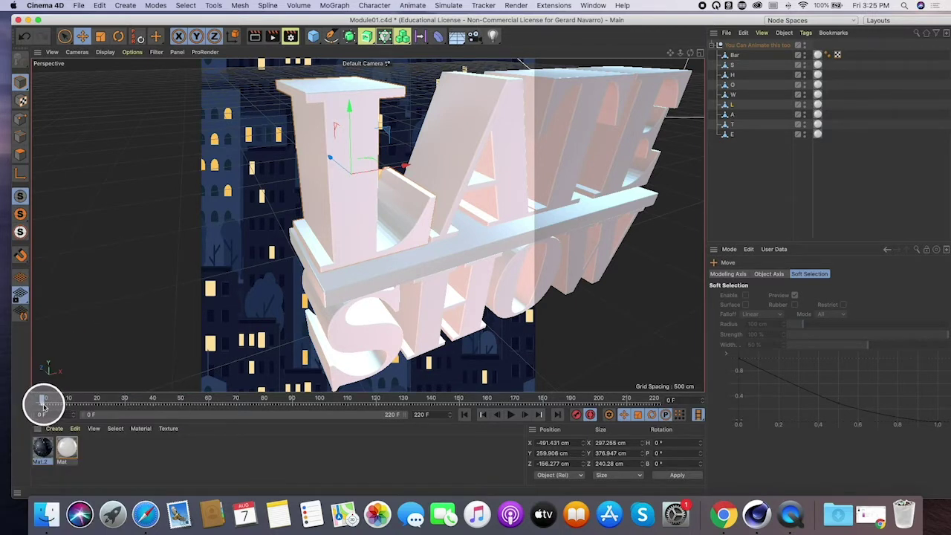
{"action": "left_click", "coordinate": [41, 405]}
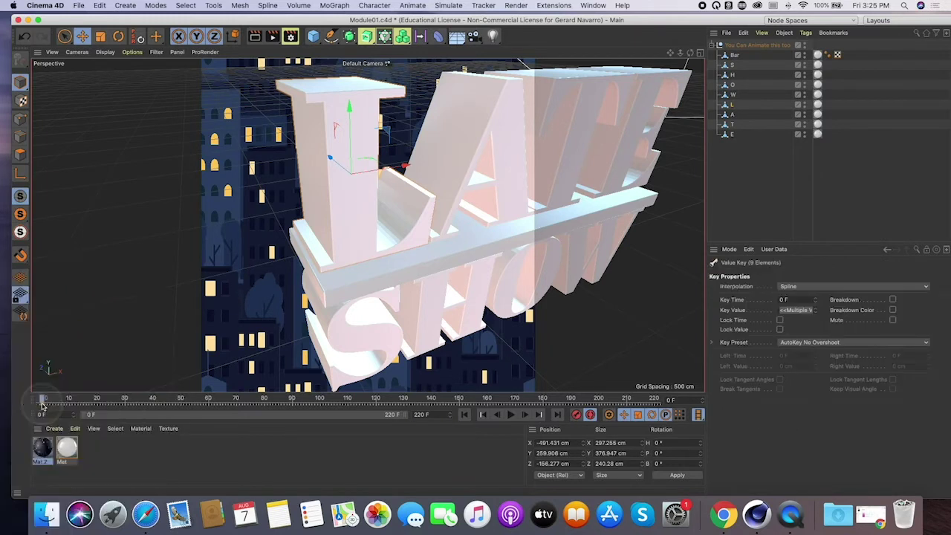
{"action": "left_click_drag", "start_coordinate": [113, 406], "coordinate": [142, 405]}
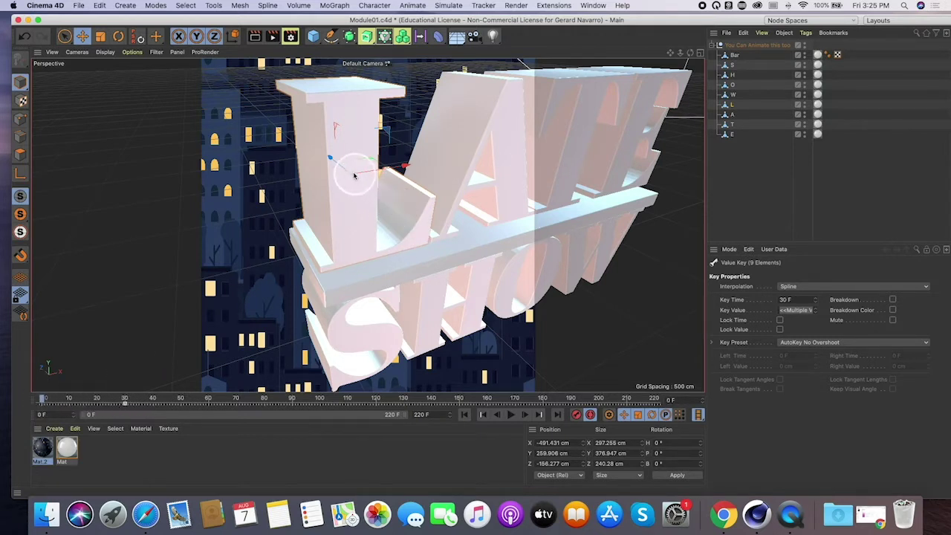
- At frame 0, move the letter L forward along Z to about -886 cm with automatic keyframing and preview its motion
{"action": "left_click_drag", "start_coordinate": [331, 159], "coordinate": [477, 256]}
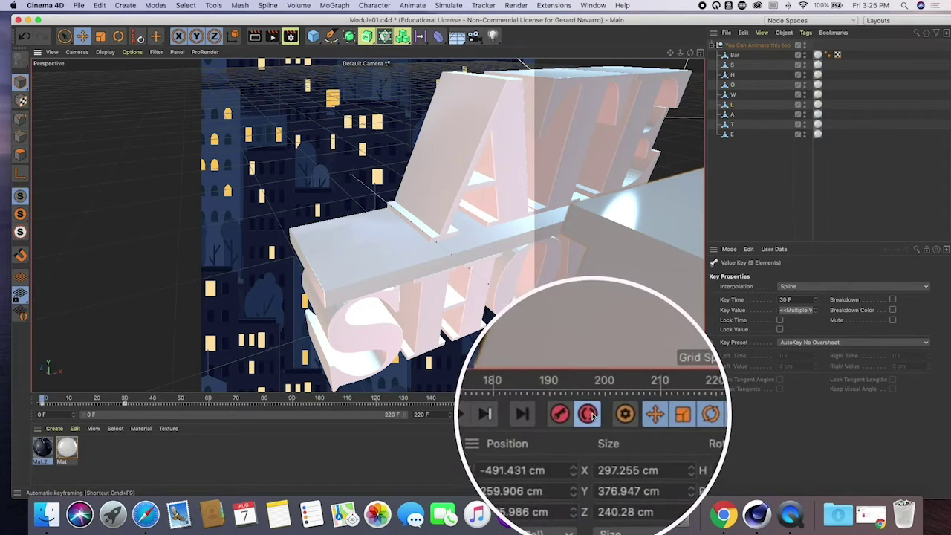
{"action": "left_click", "coordinate": [67, 400]}
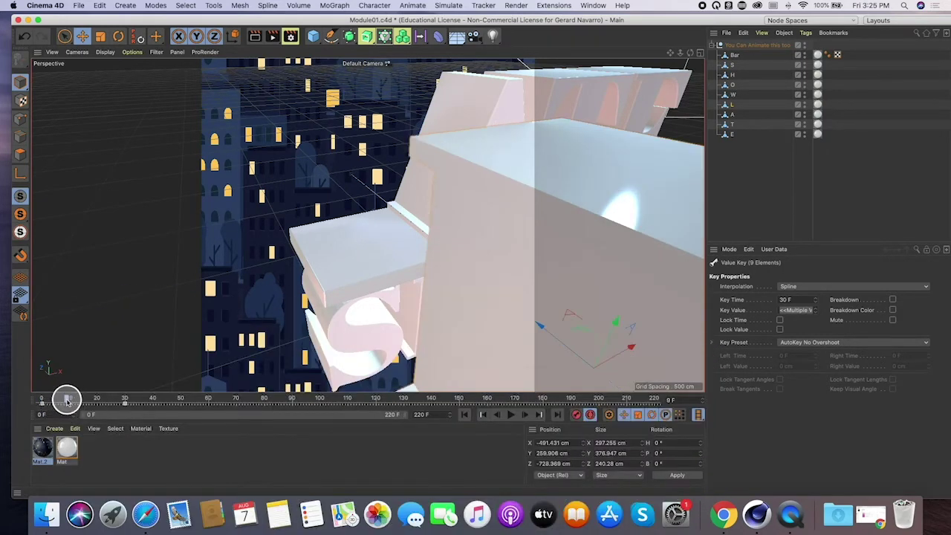
{"action": "left_click_drag", "start_coordinate": [65, 401], "coordinate": [35, 399]}
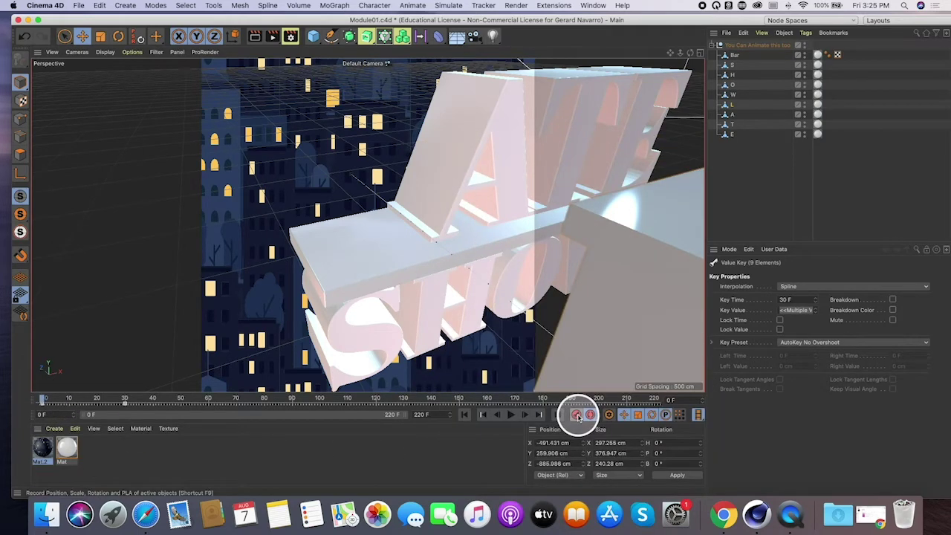
- Review the letter L's keyframed coordinates and scrub through its animation between frames 0 and 30 from a wider view
{"action": "left_click", "coordinate": [731, 108]}
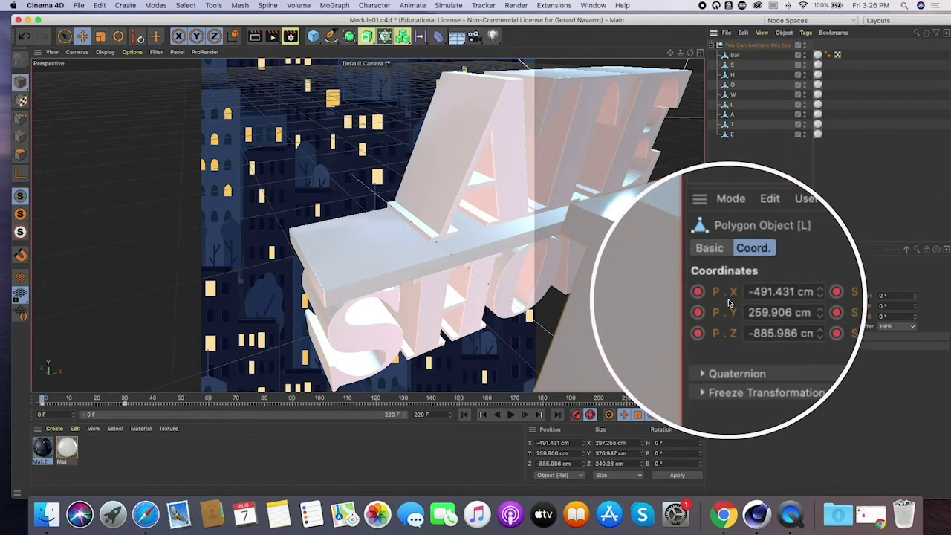
{"action": "left_click", "coordinate": [52, 399]}
{"action": "left_click_drag", "start_coordinate": [53, 399], "coordinate": [127, 409]}
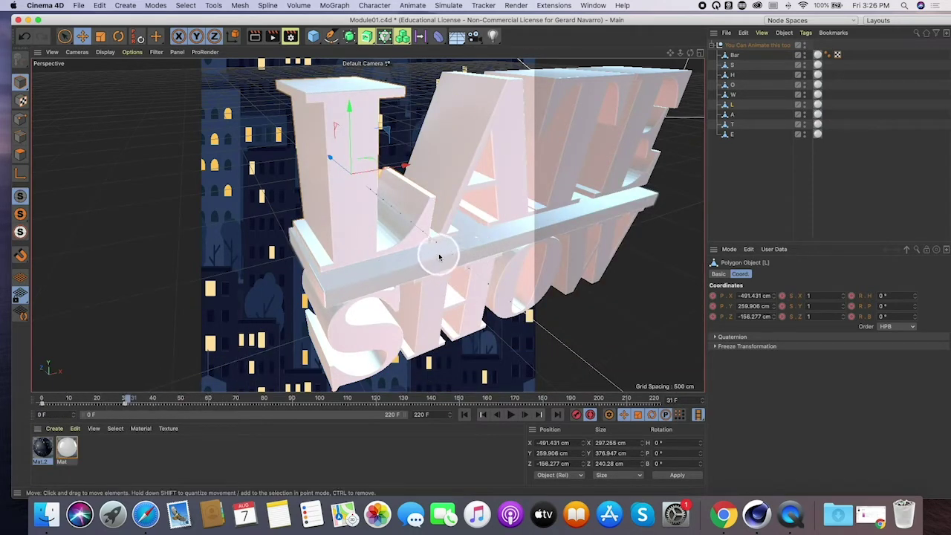
{"action": "left_click_drag", "start_coordinate": [429, 256], "coordinate": [401, 222], "text": "alt"}
{"action": "left_click_drag", "start_coordinate": [125, 399], "coordinate": [123, 399]}
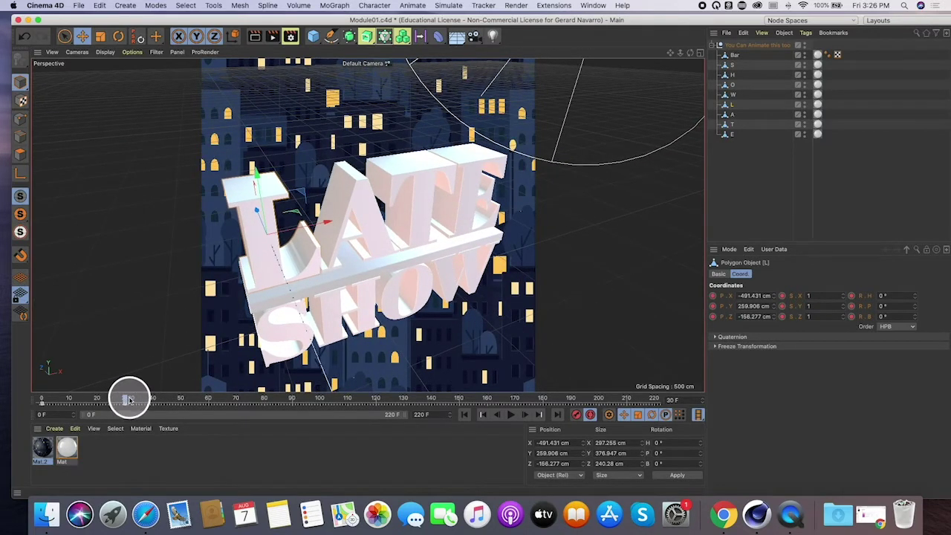
- Select the letter A of LATE and record a keyframe for its resting position at frame 40
{"action": "left_click_drag", "start_coordinate": [118, 398], "coordinate": [156, 411]}
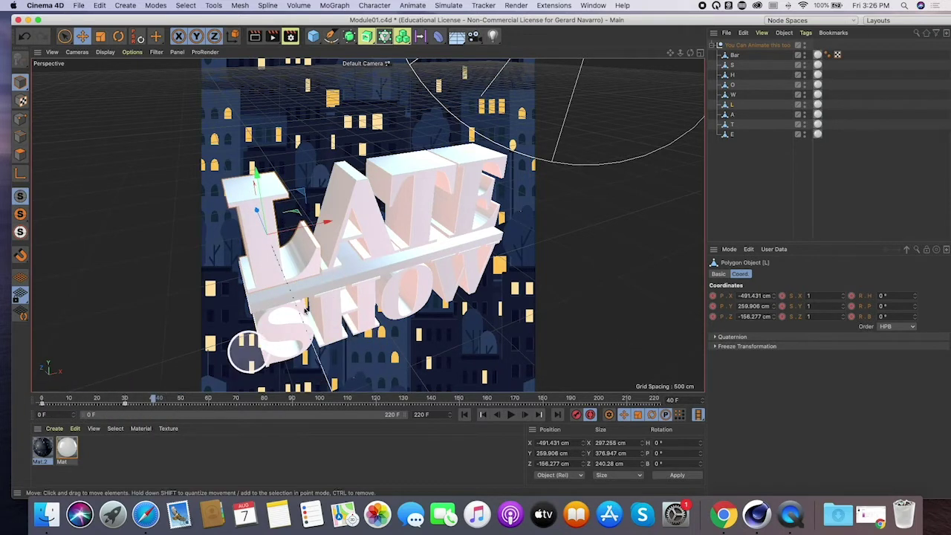
{"action": "left_click", "coordinate": [358, 212]}
{"action": "left_click", "coordinate": [591, 415]}
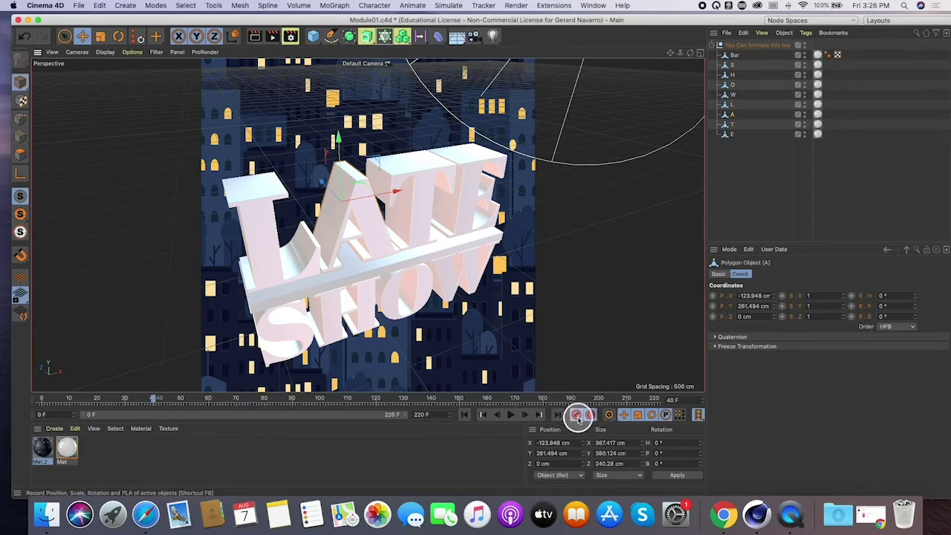
{"action": "left_click", "coordinate": [576, 415]}
- At frame 10, move the letter A forward along Z to about -1224 cm, keyframe it, and preview its motion up to frame 40
{"action": "left_click_drag", "start_coordinate": [147, 399], "coordinate": [70, 404]}
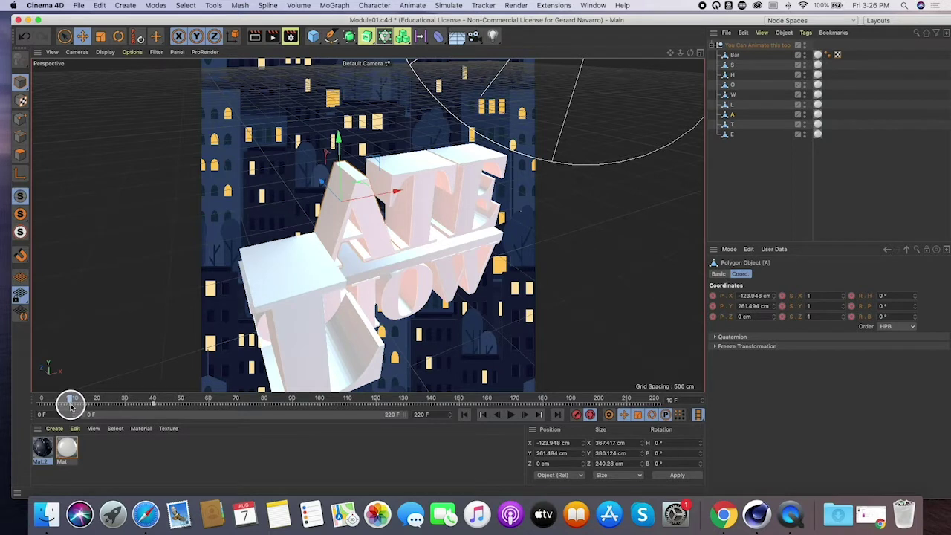
{"action": "left_click", "coordinate": [376, 260]}
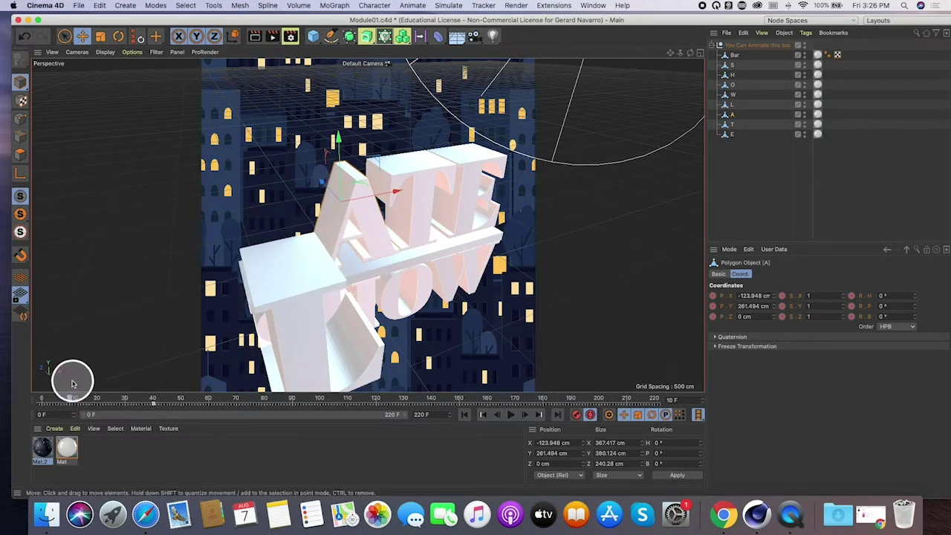
{"action": "left_click_drag", "start_coordinate": [322, 183], "coordinate": [526, 334]}
{"action": "left_click", "coordinate": [575, 414]}
{"action": "mouse_move", "coordinate": [69, 399]}
{"action": "left_mouse_down"}
{"action": "mouse_move", "coordinate": [167, 409]}
{"action": "mouse_move", "coordinate": [71, 409]}
{"action": "left_mouse_up"}
{"action": "left_click", "coordinate": [590, 413]}
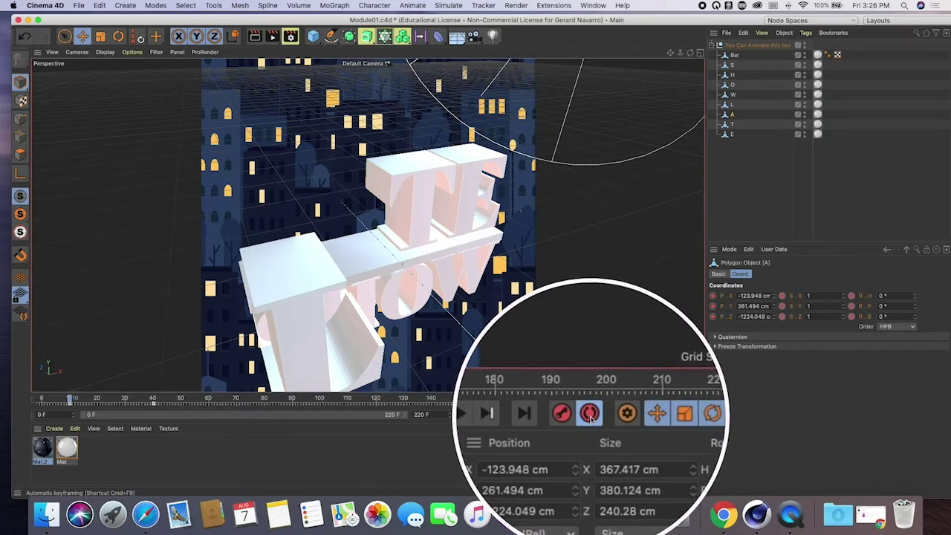
{"action": "left_click", "coordinate": [99, 399]}
{"action": "left_click_drag", "start_coordinate": [99, 398], "coordinate": [152, 405]}
- Select the letter T of LATE and record a keyframe for its resting position at frame 50
{"action": "left_click", "coordinate": [433, 195]}
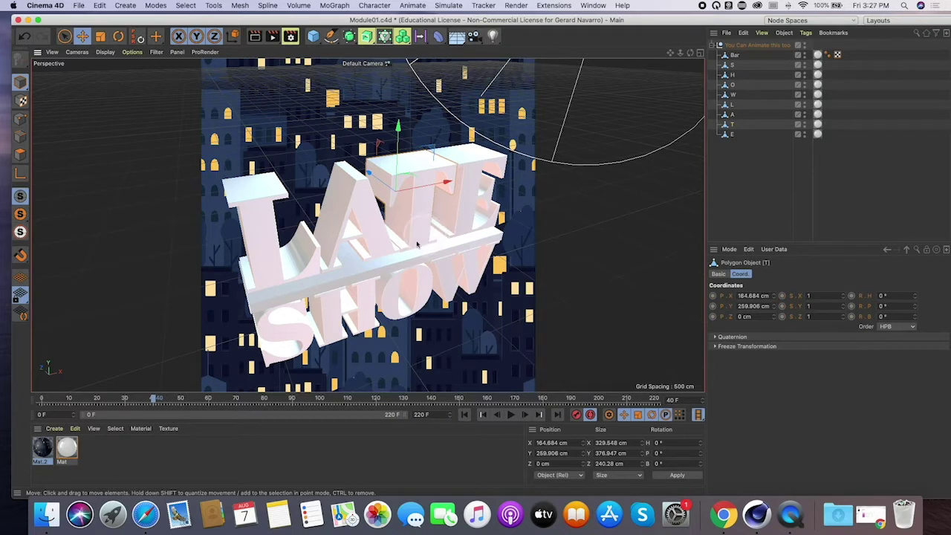
{"action": "left_click_drag", "start_coordinate": [155, 401], "coordinate": [182, 405]}
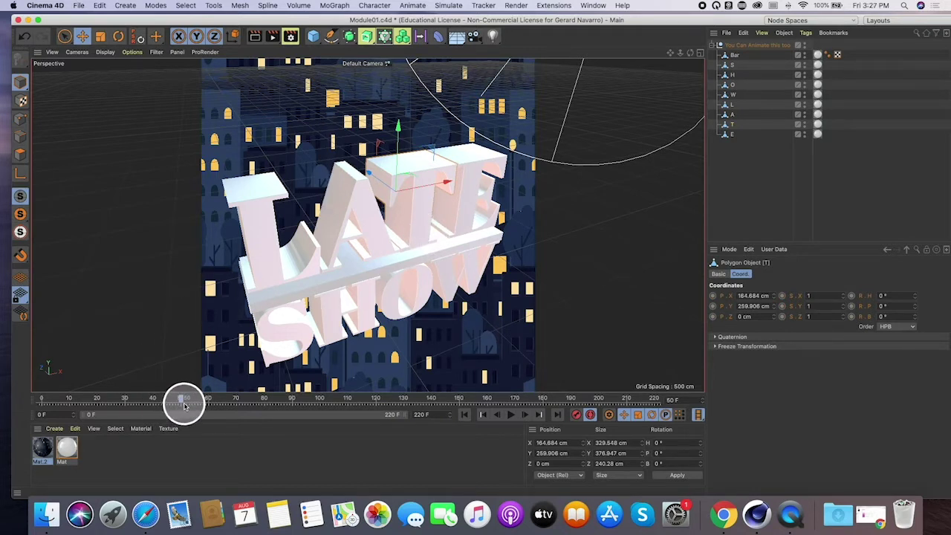
{"action": "left_click", "coordinate": [580, 416]}
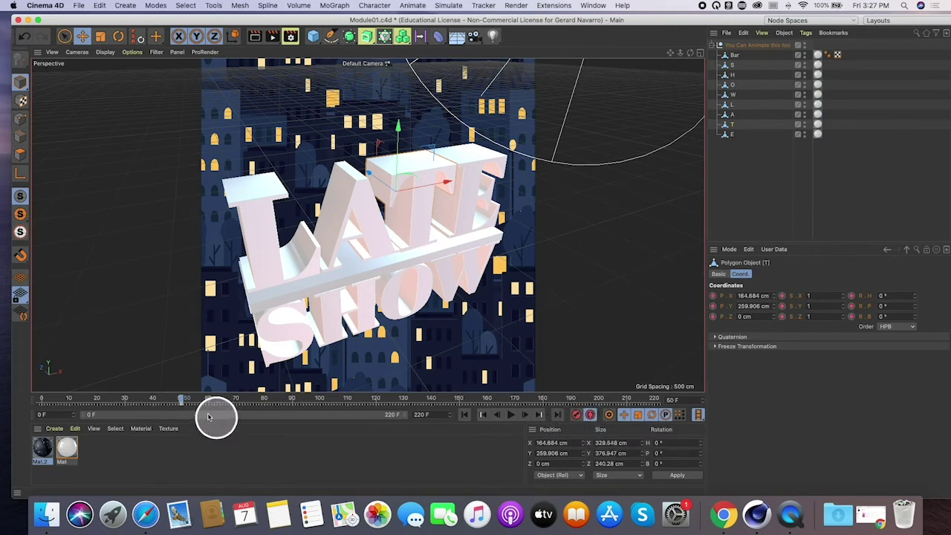
- At frame 20, move the letter T forward along Z to about -1135 cm and preview its motion up to frame 50
{"action": "left_click_drag", "start_coordinate": [168, 399], "coordinate": [97, 401]}
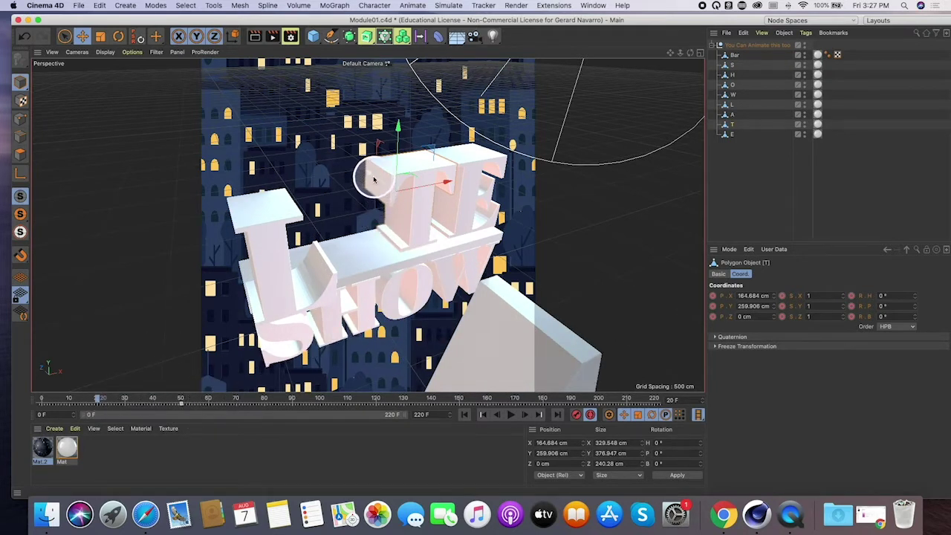
{"action": "left_click_drag", "start_coordinate": [372, 176], "coordinate": [579, 318]}
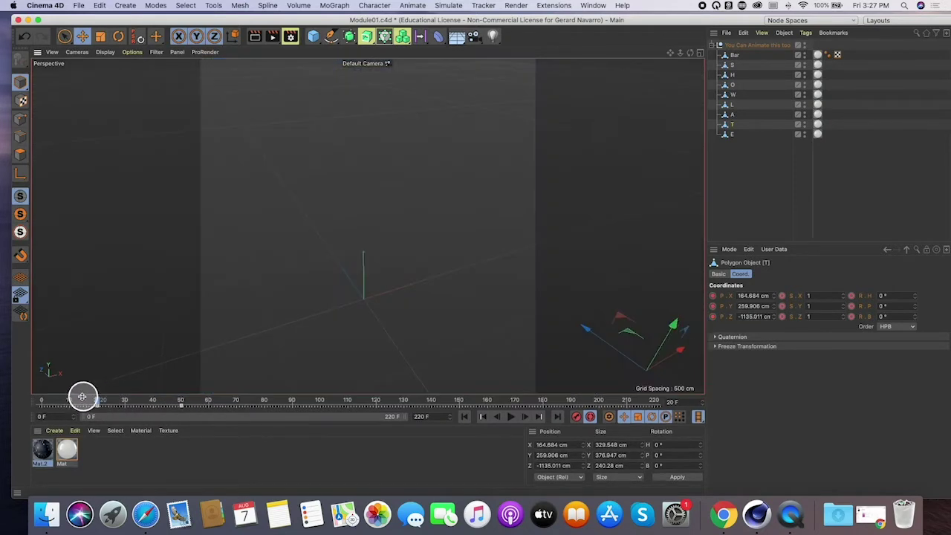
{"action": "left_click_drag", "start_coordinate": [83, 397], "coordinate": [184, 425]}
- Select the letter E of LATE and record a keyframe for its resting position at frame 60
{"action": "left_click_drag", "start_coordinate": [411, 263], "coordinate": [461, 184], "text": "alt"}
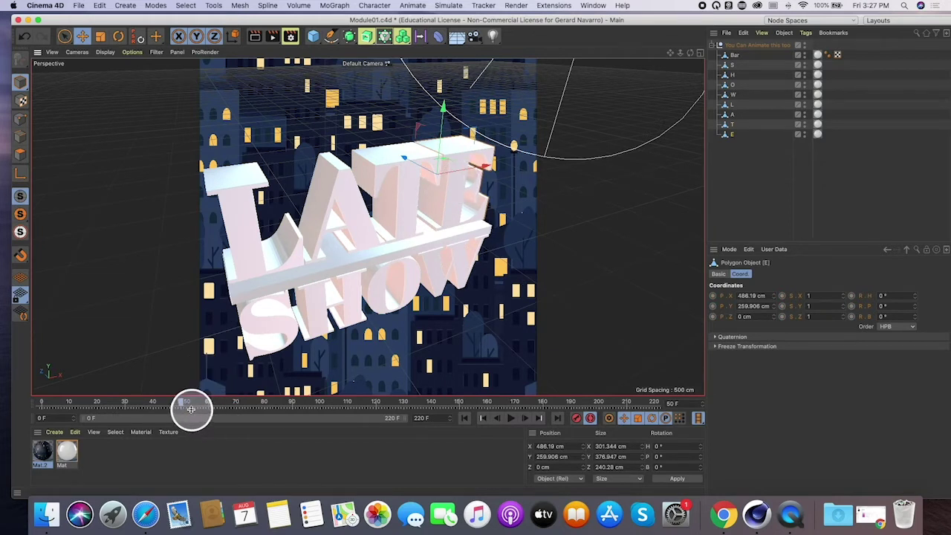
{"action": "mouse_move", "coordinate": [193, 405]}
{"action": "left_mouse_down"}
{"action": "mouse_move", "coordinate": [136, 403]}
{"action": "mouse_move", "coordinate": [191, 408]}
{"action": "left_mouse_up"}
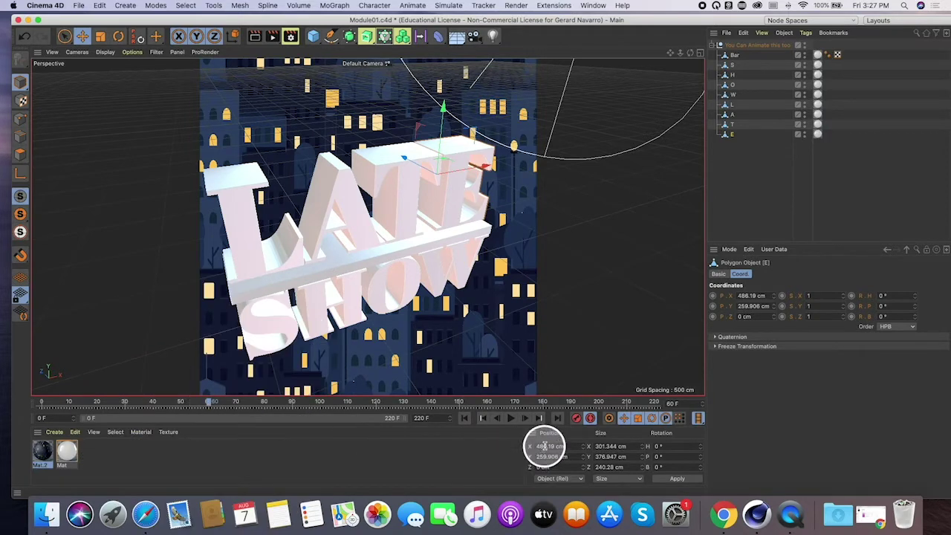
{"action": "left_click", "coordinate": [577, 419]}
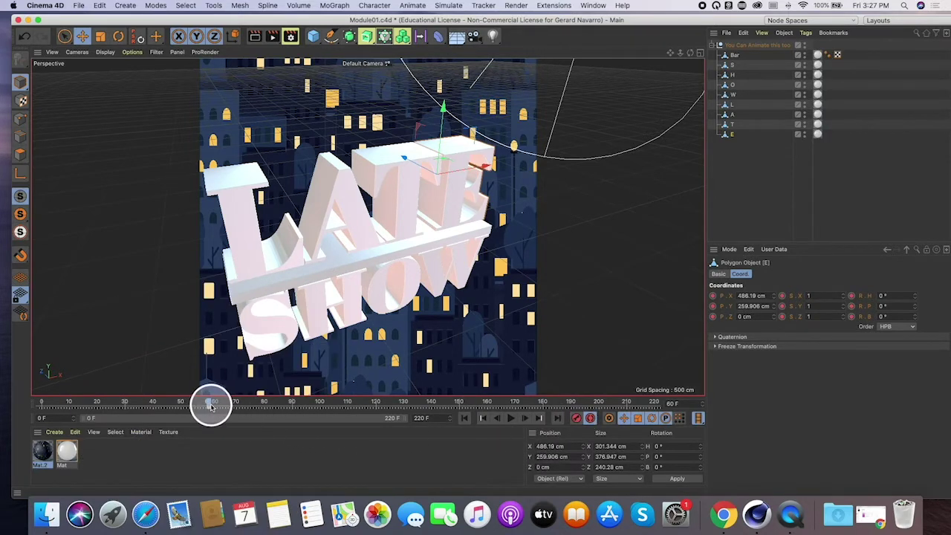
- At frame 35, move the letter E forward along Z out of the title and preview its motion past frame 60
{"action": "left_click_drag", "start_coordinate": [186, 402], "coordinate": [138, 408]}
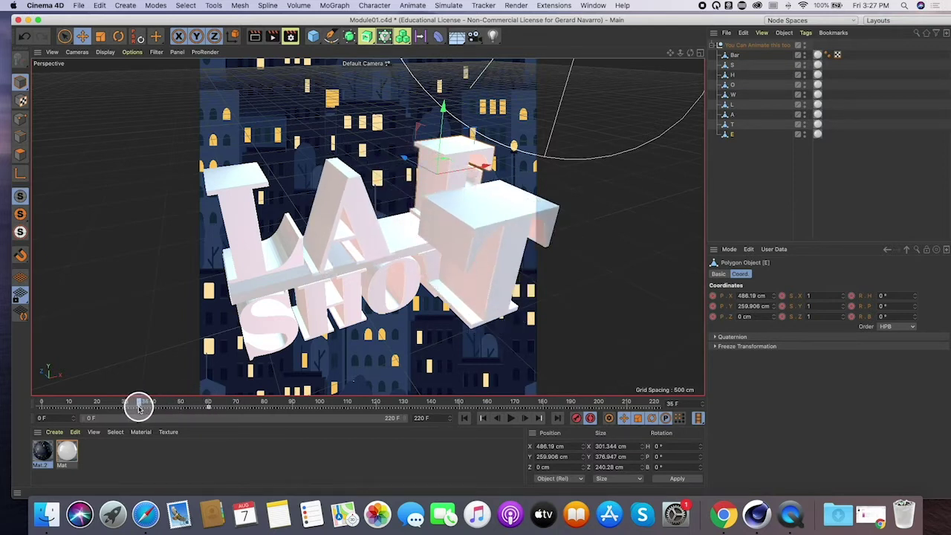
{"action": "left_click", "coordinate": [401, 273]}
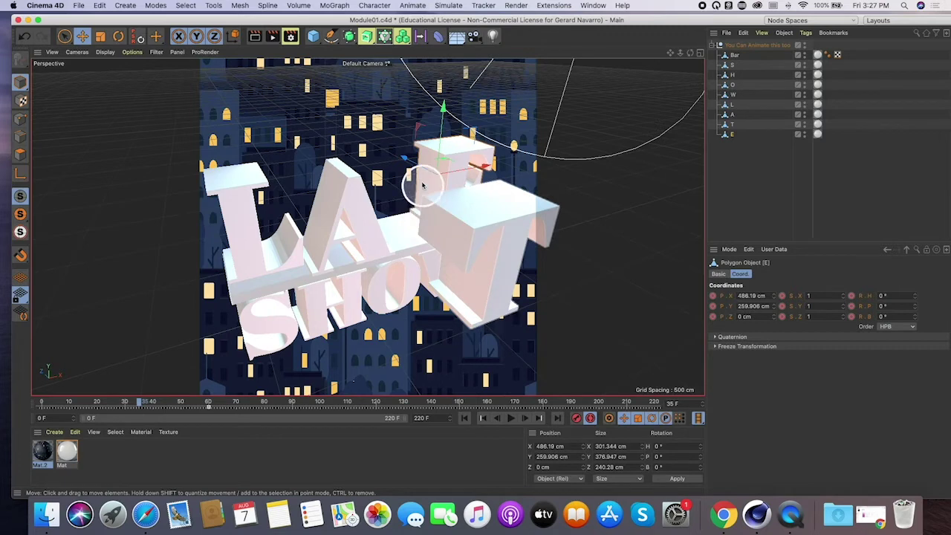
{"action": "left_click_drag", "start_coordinate": [409, 159], "coordinate": [580, 312]}
{"action": "left_click_drag", "start_coordinate": [168, 397], "coordinate": [276, 420]}
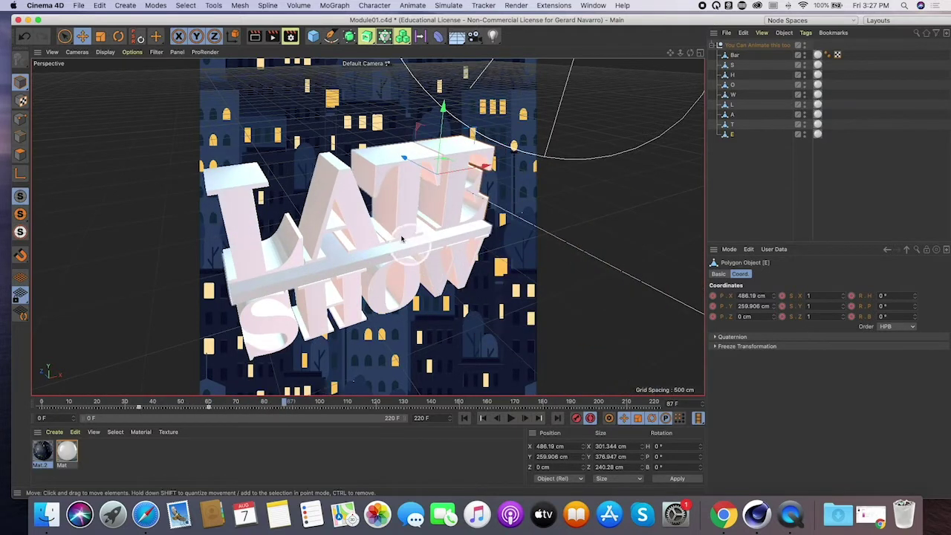
- Select the bar between the two words and record a keyframe for its resting position at frame 70
{"action": "left_click_drag", "start_coordinate": [138, 409], "coordinate": [174, 405]}
{"action": "left_click", "coordinate": [294, 286]}
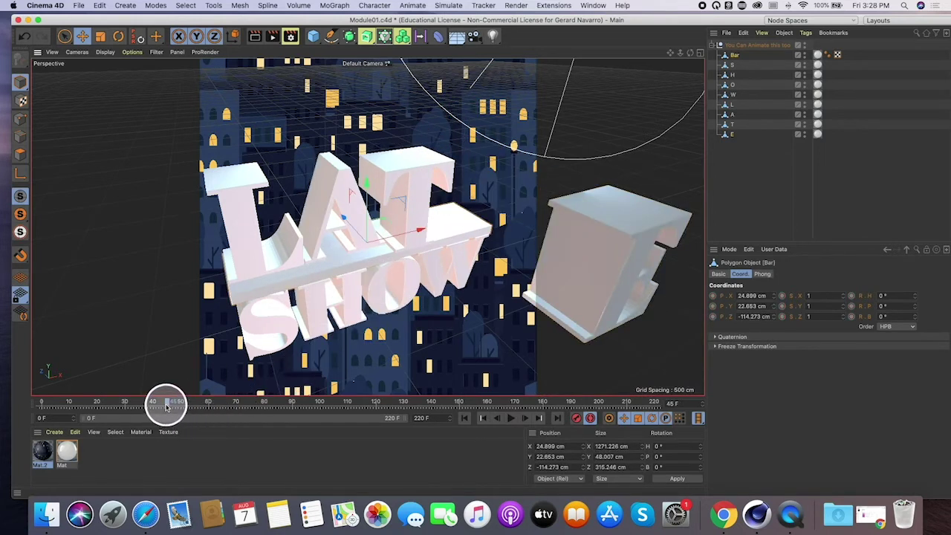
{"action": "left_click_drag", "start_coordinate": [167, 405], "coordinate": [40, 399]}
{"action": "left_click_drag", "start_coordinate": [106, 397], "coordinate": [217, 407]}
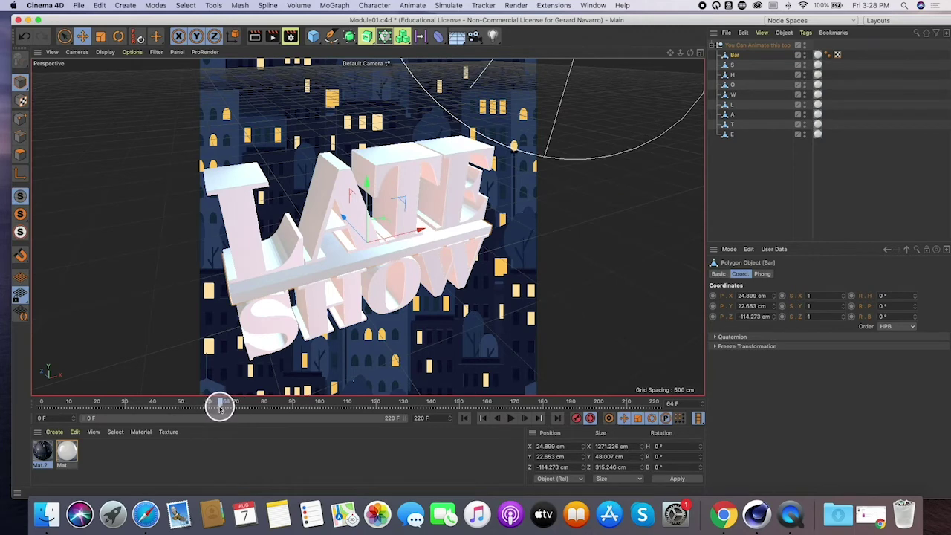
{"action": "mouse_move", "coordinate": [238, 406]}
{"action": "left_mouse_down"}
{"action": "mouse_move", "coordinate": [255, 397]}
{"action": "mouse_move", "coordinate": [240, 406]}
{"action": "left_mouse_up"}
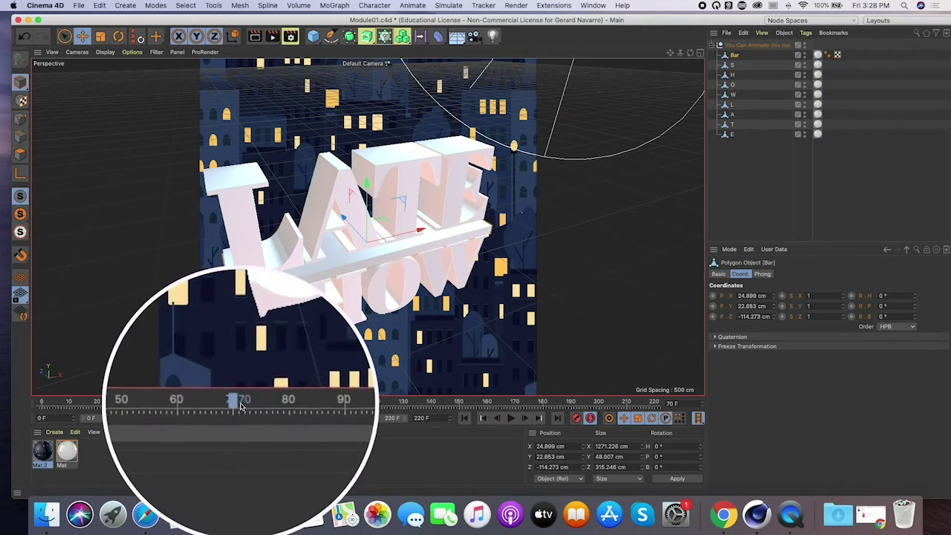
{"action": "left_click", "coordinate": [575, 420]}
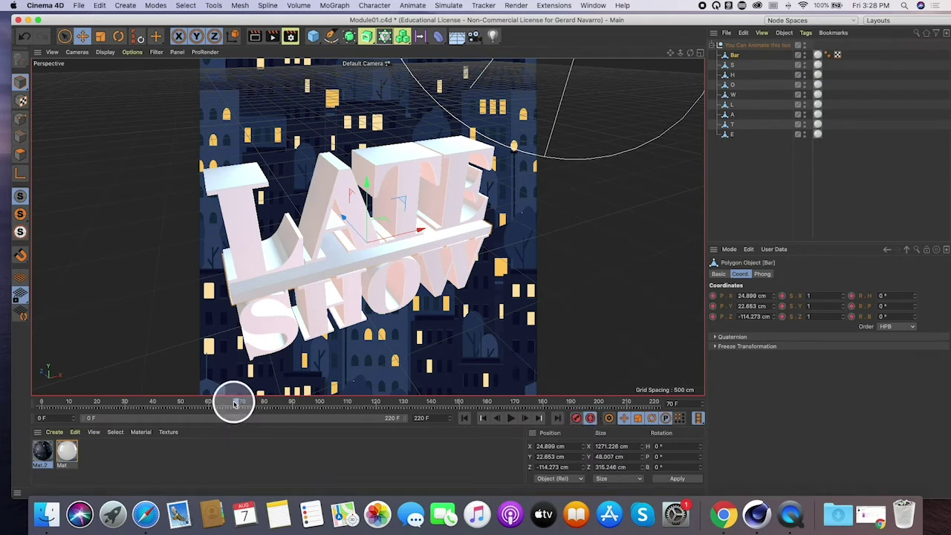
- At frame 30, move the bar forward along Z to about -901 cm and rotate its heading to 155°
{"action": "left_click_drag", "start_coordinate": [214, 401], "coordinate": [127, 403]}
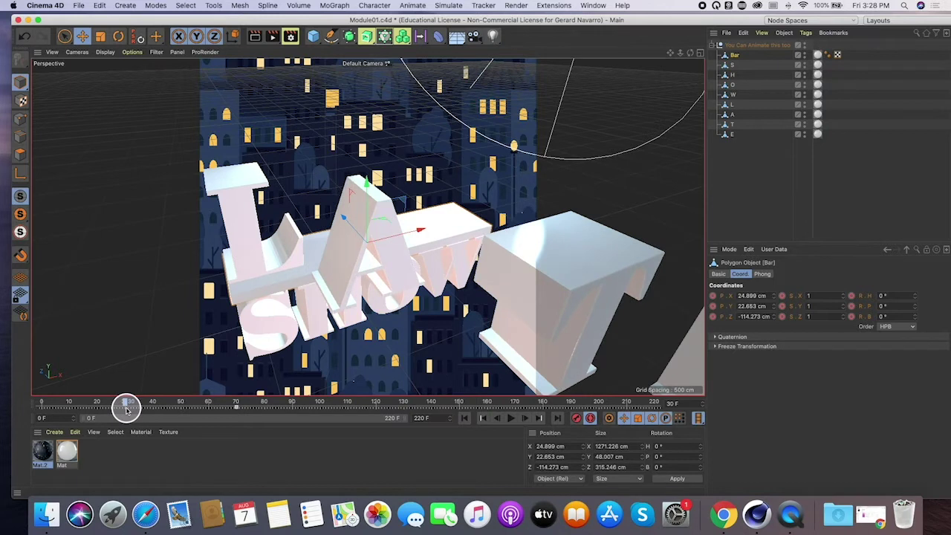
{"action": "left_click_drag", "start_coordinate": [344, 219], "coordinate": [441, 324]}
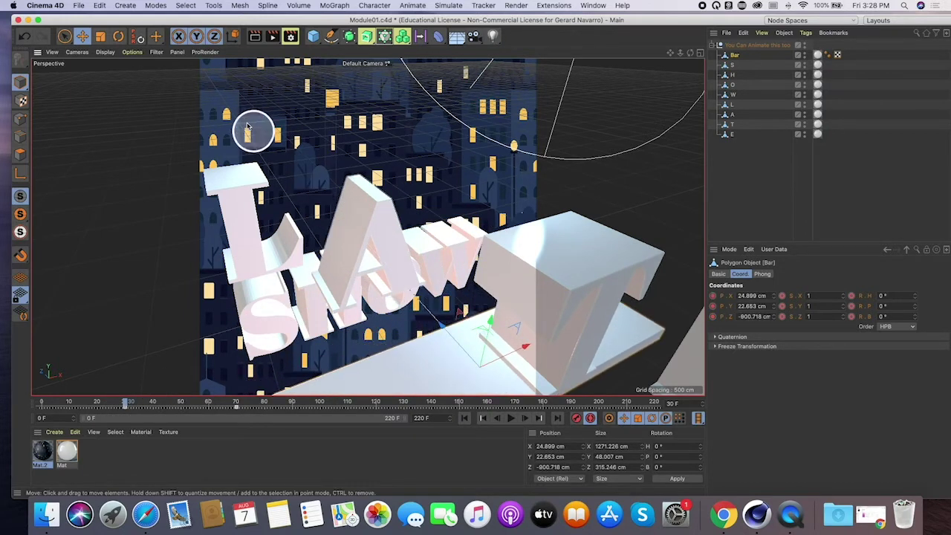
{"action": "left_click", "coordinate": [119, 37]}
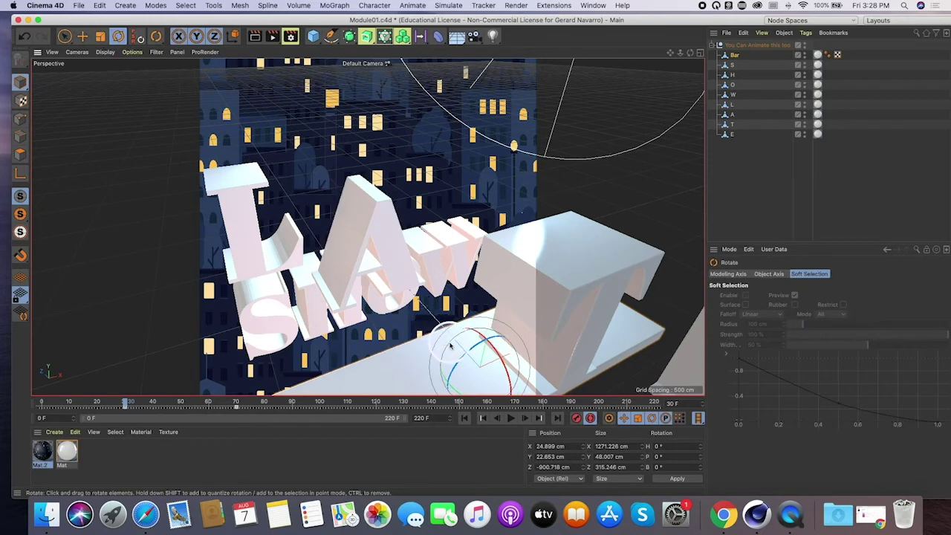
{"action": "left_click_drag", "start_coordinate": [460, 340], "coordinate": [435, 261], "text": "alt"}
{"action": "left_click_drag", "start_coordinate": [465, 294], "coordinate": [427, 286], "text": "alt"}
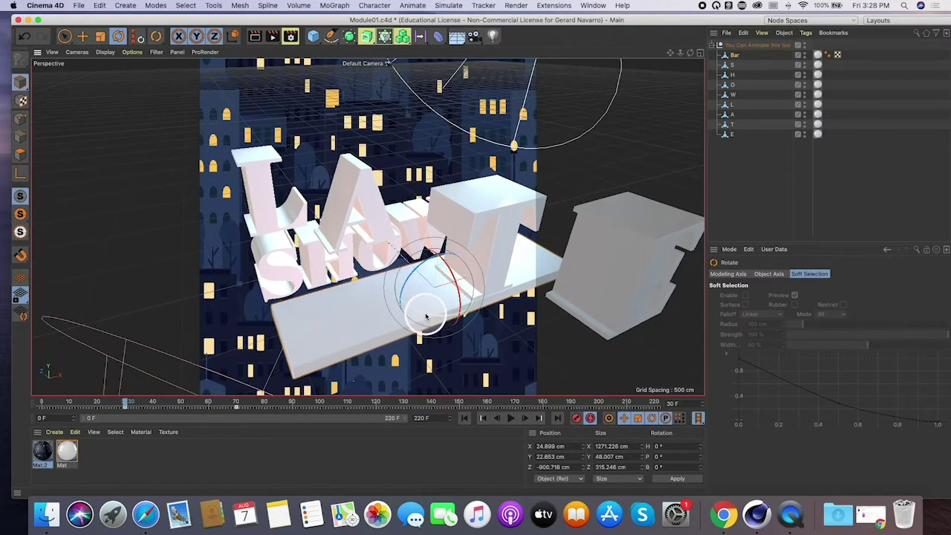
{"action": "left_click_drag", "start_coordinate": [428, 330], "coordinate": [447, 245], "text": "alt"}
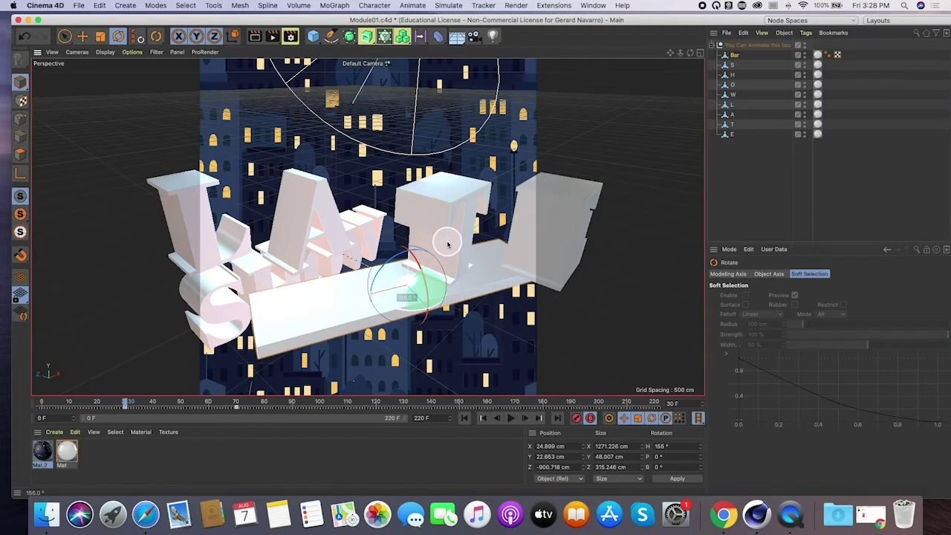
{"action": "left_click_drag", "start_coordinate": [395, 334], "coordinate": [240, 373], "text": "alt"}
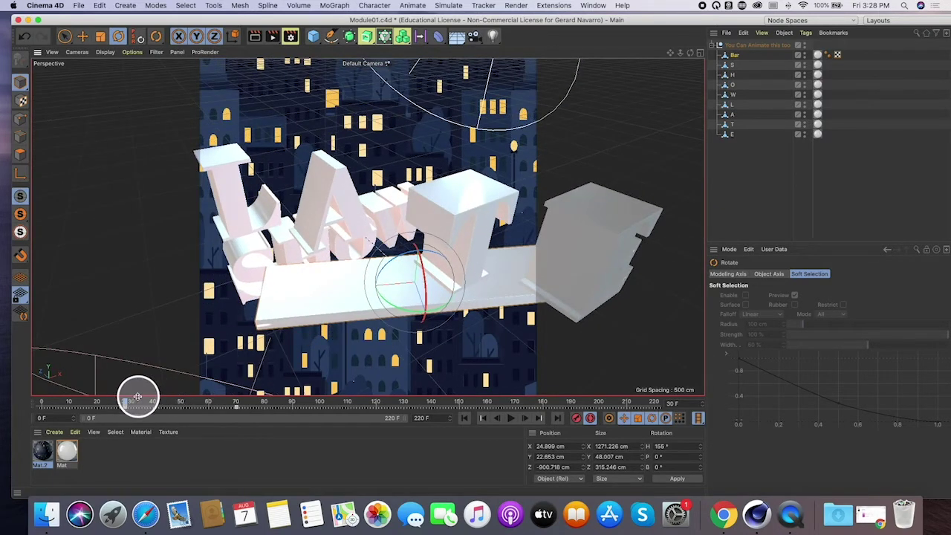
{"action": "left_click_drag", "start_coordinate": [131, 400], "coordinate": [126, 419]}
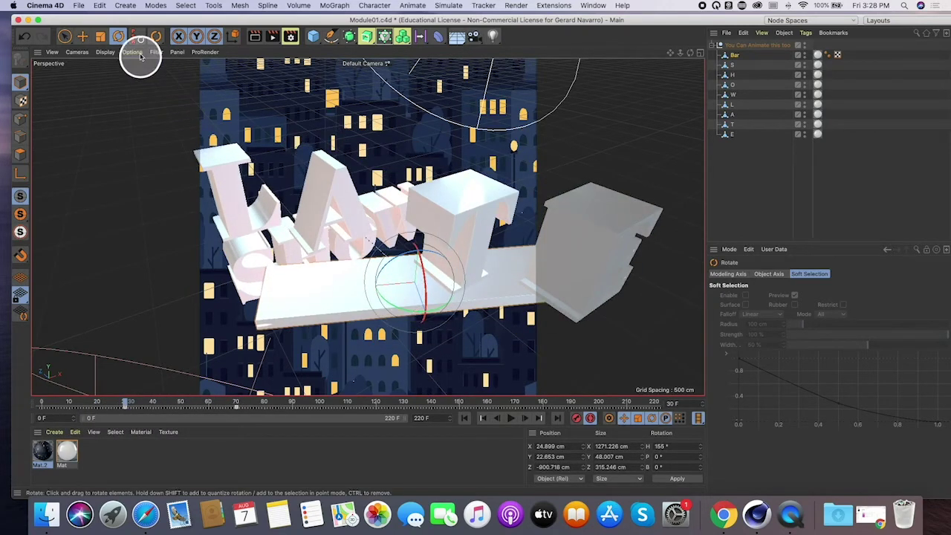
- Switch to the world coordinate system and move the bar farther forward along Z to about -1695 cm
{"action": "left_click", "coordinate": [82, 36]}
{"action": "left_click", "coordinate": [457, 277]}
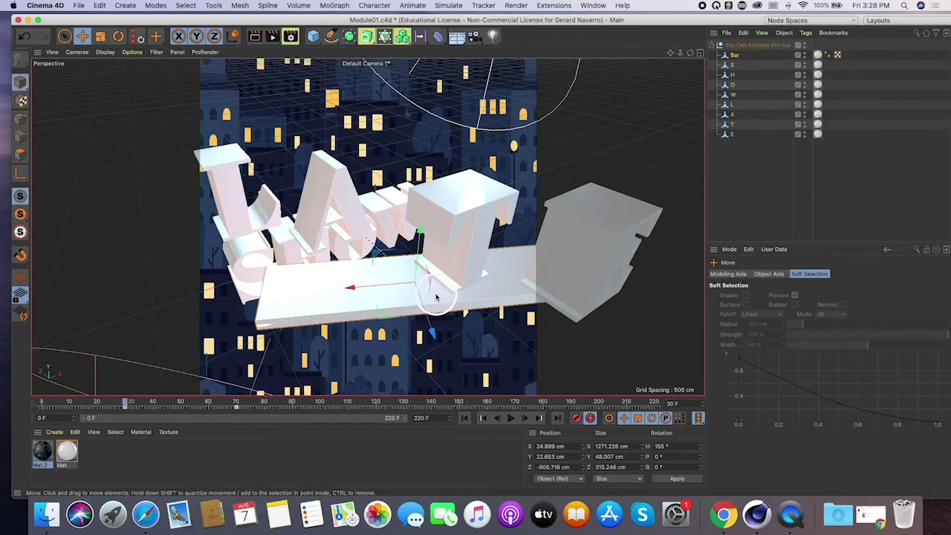
{"action": "left_click_drag", "start_coordinate": [392, 270], "coordinate": [395, 300], "text": "alt"}
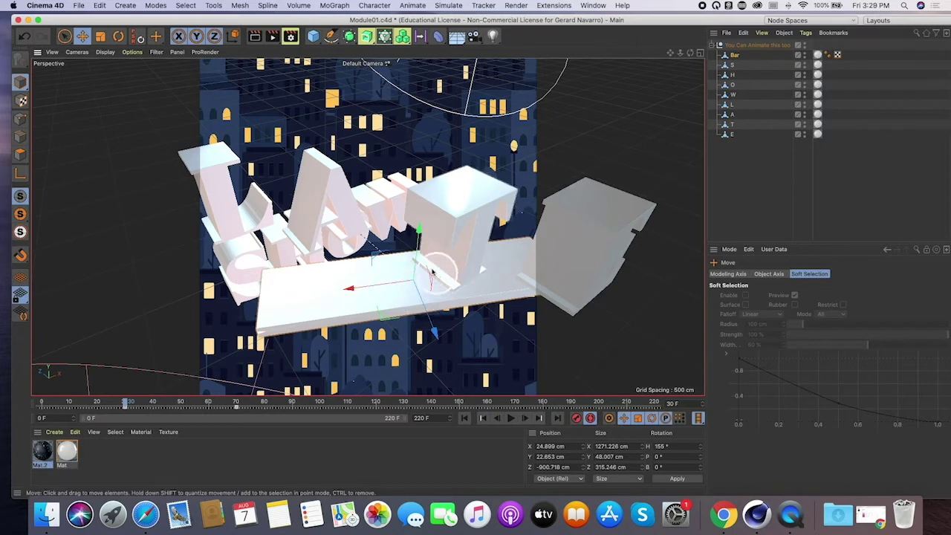
{"action": "left_click", "coordinate": [236, 39]}
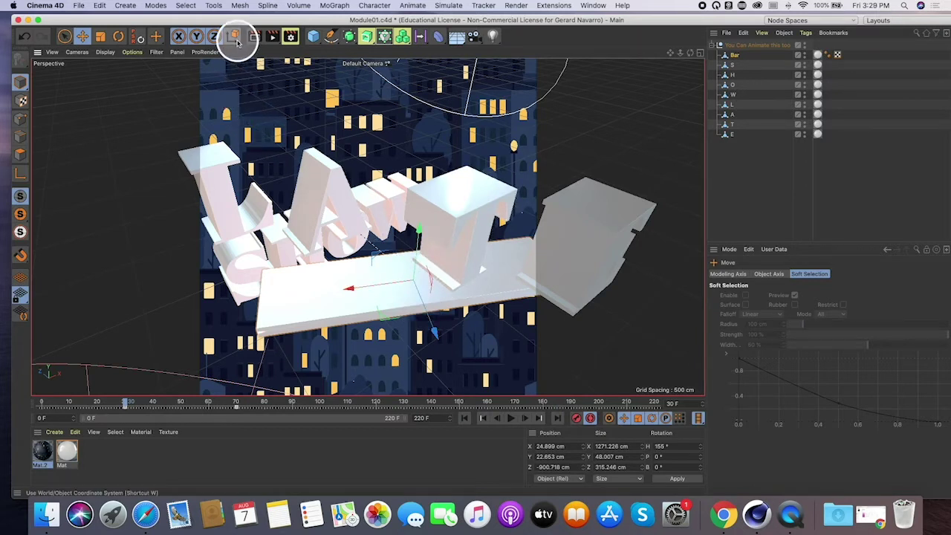
{"action": "left_click", "coordinate": [235, 40]}
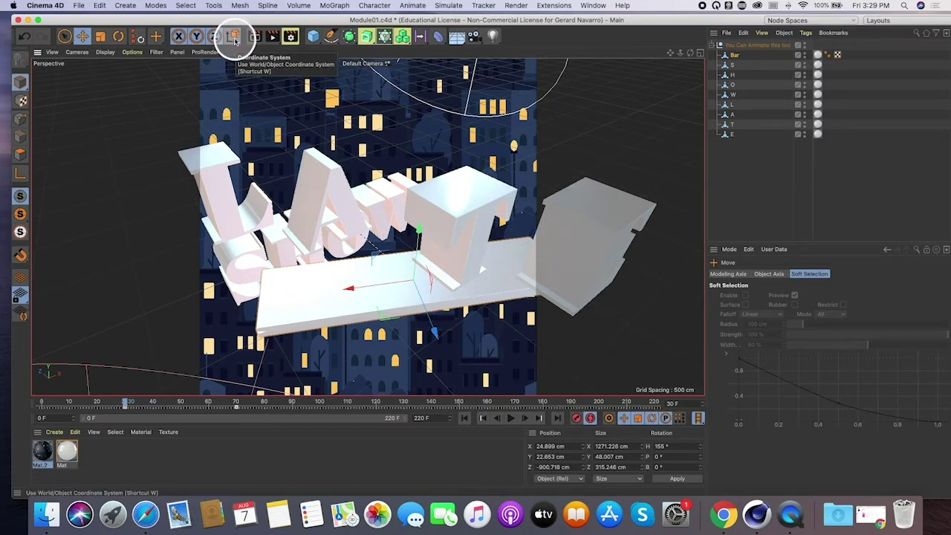
{"action": "left_click", "coordinate": [234, 40]}
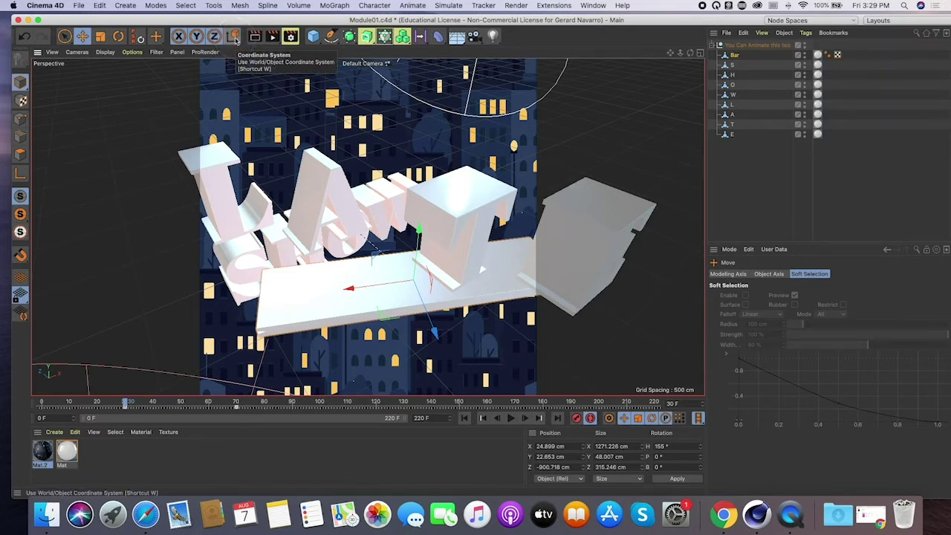
{"action": "left_click", "coordinate": [236, 39]}
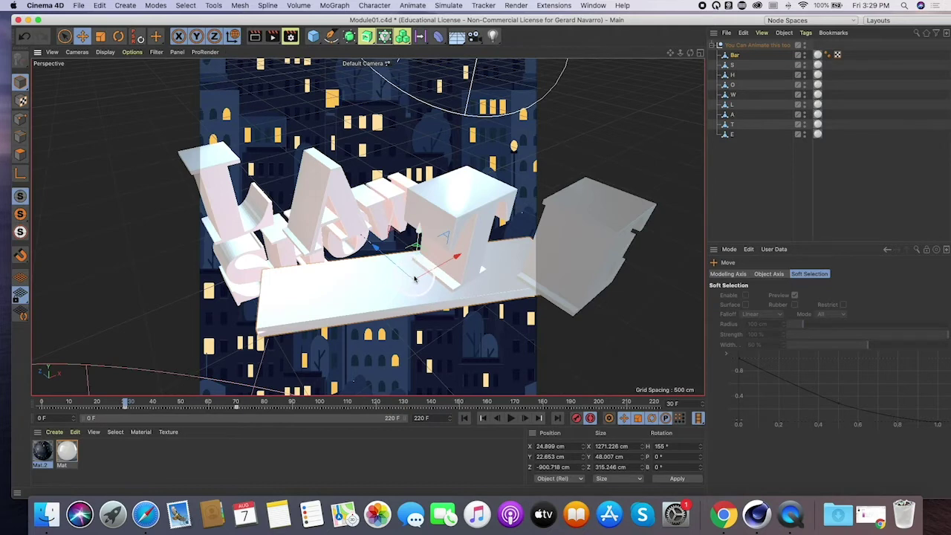
{"action": "left_click_drag", "start_coordinate": [377, 249], "coordinate": [555, 393]}
{"action": "left_click_drag", "start_coordinate": [491, 340], "coordinate": [423, 248], "text": "alt"}
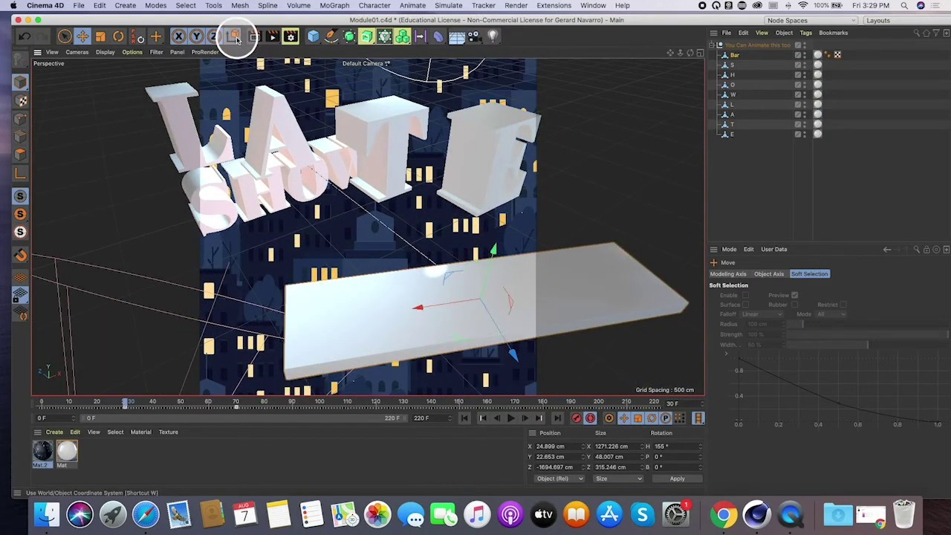
- Preview the bar's spinning motion into the title by scrubbing the timeline forward from frame 30
{"action": "left_click_drag", "start_coordinate": [126, 402], "coordinate": [288, 431]}
{"action": "left_click_drag", "start_coordinate": [369, 327], "coordinate": [394, 306], "text": "alt"}
{"action": "mouse_move", "coordinate": [186, 403]}
{"action": "left_mouse_down"}
{"action": "mouse_move", "coordinate": [218, 401]}
{"action": "mouse_move", "coordinate": [85, 401]}
{"action": "mouse_move", "coordinate": [199, 402]}
{"action": "left_mouse_up"}
{"action": "left_click_drag", "start_coordinate": [351, 319], "coordinate": [295, 329], "text": "alt"}
- Select the letter S of SHOW and record a keyframe for its resting position at frame 80
{"action": "left_click_drag", "start_coordinate": [183, 406], "coordinate": [278, 406]}
{"action": "left_click_drag", "start_coordinate": [329, 318], "coordinate": [396, 307], "text": "alt"}
{"action": "left_click", "coordinate": [277, 310]}
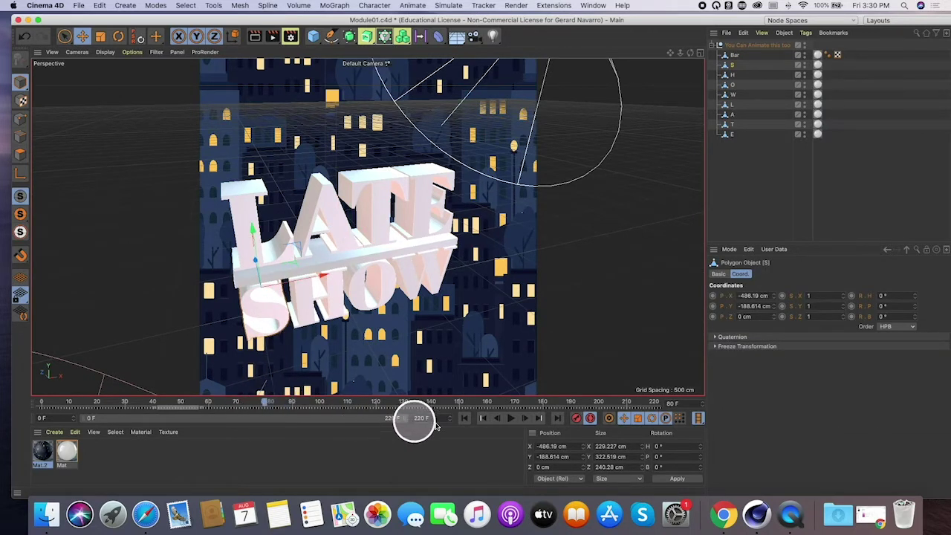
{"action": "left_click", "coordinate": [577, 419]}
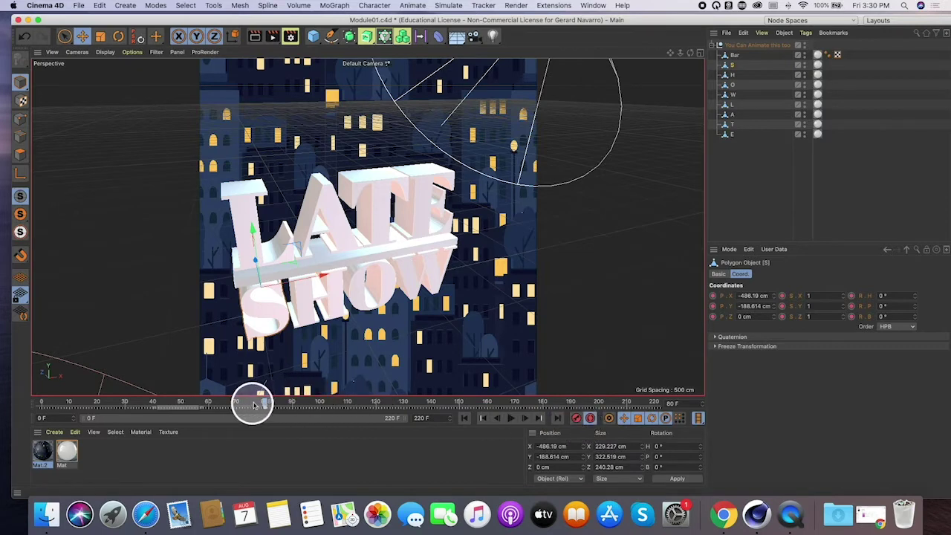
- At frame 60, move the letter S forward along Z out of the title and preview its motion
{"action": "left_click_drag", "start_coordinate": [249, 402], "coordinate": [208, 405]}
{"action": "left_click_drag", "start_coordinate": [331, 292], "coordinate": [535, 346], "text": "alt"}
{"action": "left_click_drag", "start_coordinate": [208, 403], "coordinate": [252, 411]}
- Select the letter H of SHOW and record a keyframe for its resting position at frame 85
{"action": "left_click", "coordinate": [324, 295]}
{"action": "left_click_drag", "start_coordinate": [265, 403], "coordinate": [286, 410]}
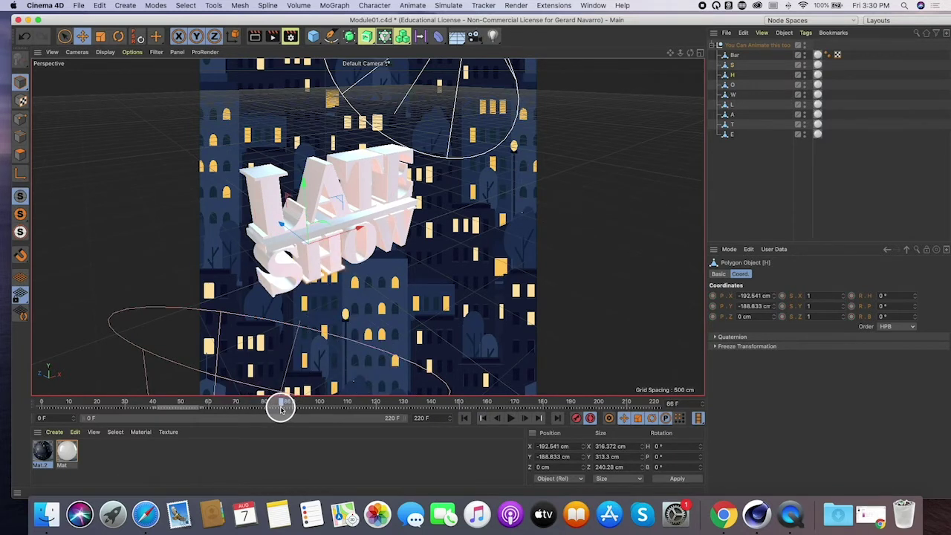
{"action": "left_click", "coordinate": [576, 420]}
- At frame 70, move the letter H forward along Z out of the title and record a keyframe there
{"action": "left_click_drag", "start_coordinate": [264, 403], "coordinate": [237, 406]}
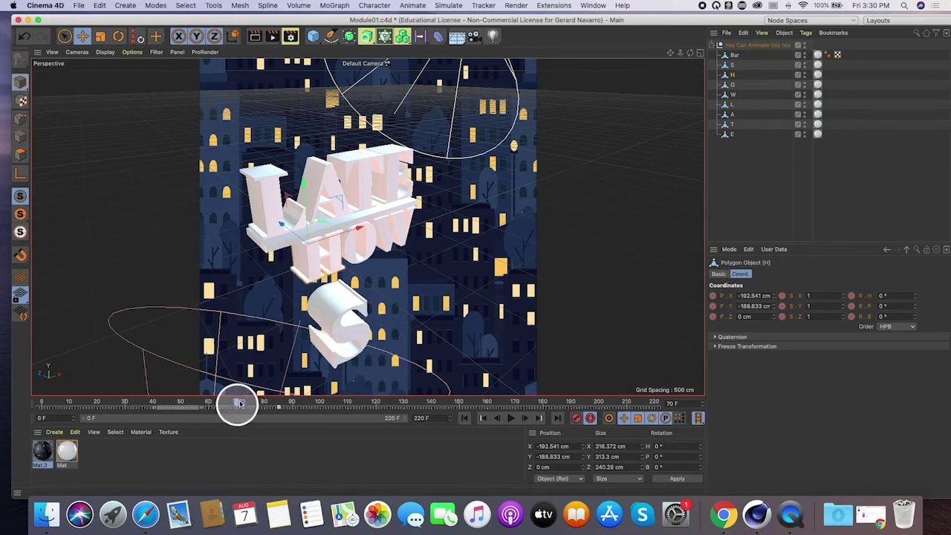
{"action": "left_click_drag", "start_coordinate": [283, 224], "coordinate": [442, 344]}
{"action": "left_click", "coordinate": [577, 418]}
{"action": "mouse_move", "coordinate": [262, 402]}
{"action": "left_mouse_down"}
{"action": "mouse_move", "coordinate": [223, 401]}
{"action": "mouse_move", "coordinate": [280, 408]}
{"action": "mouse_move", "coordinate": [250, 406]}
{"action": "left_mouse_up"}
- Select the letter O of SHOW and record a keyframe for its resting position at frame 90
{"action": "left_click", "coordinate": [351, 258]}
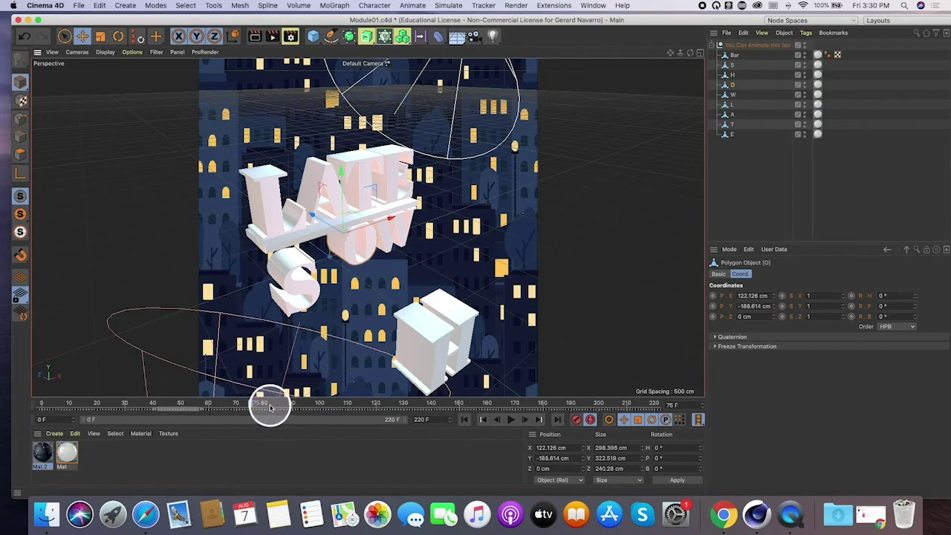
{"action": "left_click_drag", "start_coordinate": [270, 403], "coordinate": [292, 406]}
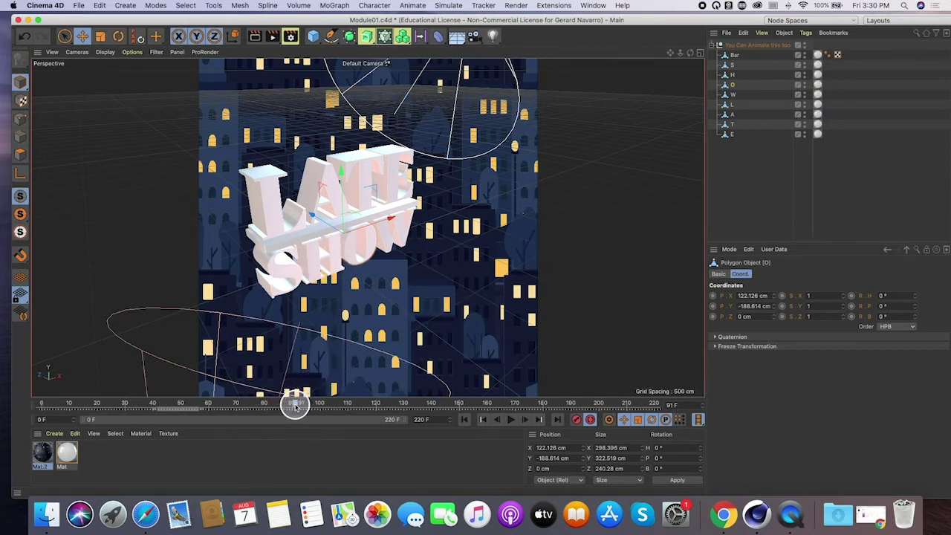
{"action": "left_click", "coordinate": [576, 420]}
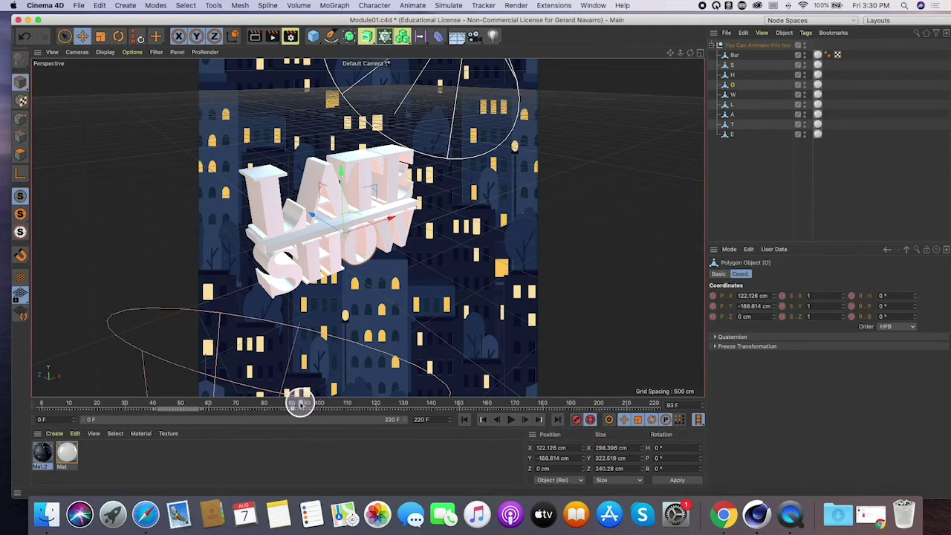
- At frame 70, move the letter O forward along Z to about -1661 cm and preview its motion past frame 90
{"action": "left_click_drag", "start_coordinate": [289, 405], "coordinate": [238, 403]}
{"action": "left_click_drag", "start_coordinate": [315, 216], "coordinate": [503, 336]}
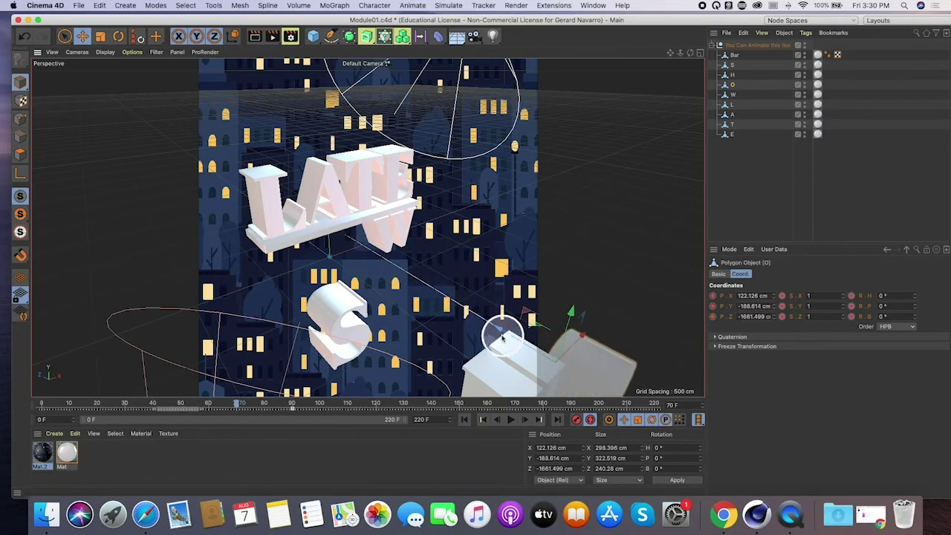
{"action": "left_click_drag", "start_coordinate": [263, 400], "coordinate": [295, 411]}
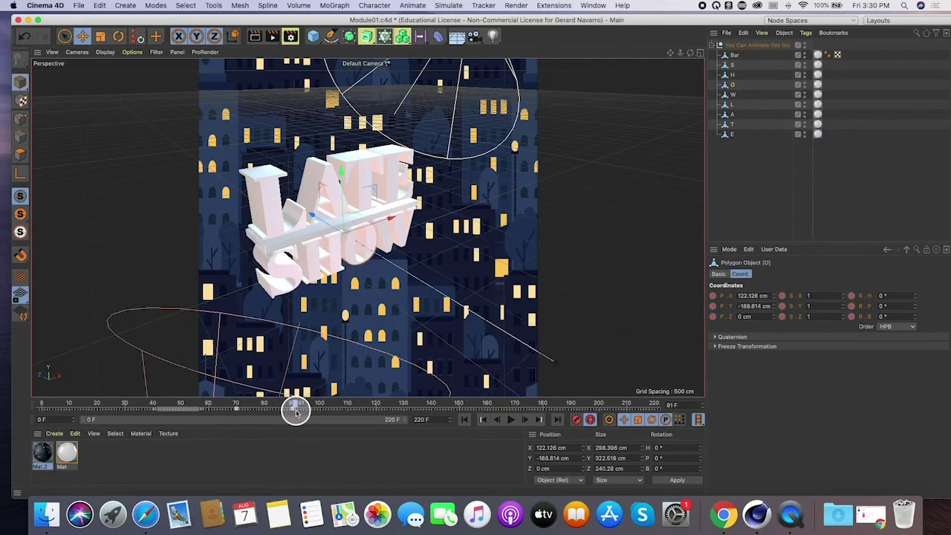
- Record a keyframe for the letter W's resting position at frame 100, and at frame 80 move it forward along Z to about -1276 cm
{"action": "left_click_drag", "start_coordinate": [413, 258], "coordinate": [438, 285], "text": "alt"}
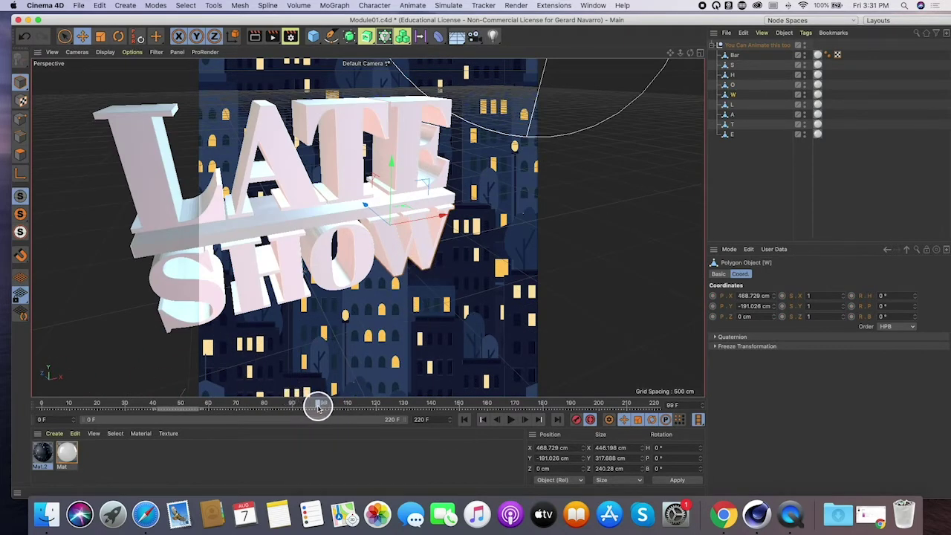
{"action": "left_click", "coordinate": [576, 420]}
{"action": "left_click_drag", "start_coordinate": [307, 405], "coordinate": [265, 404]}
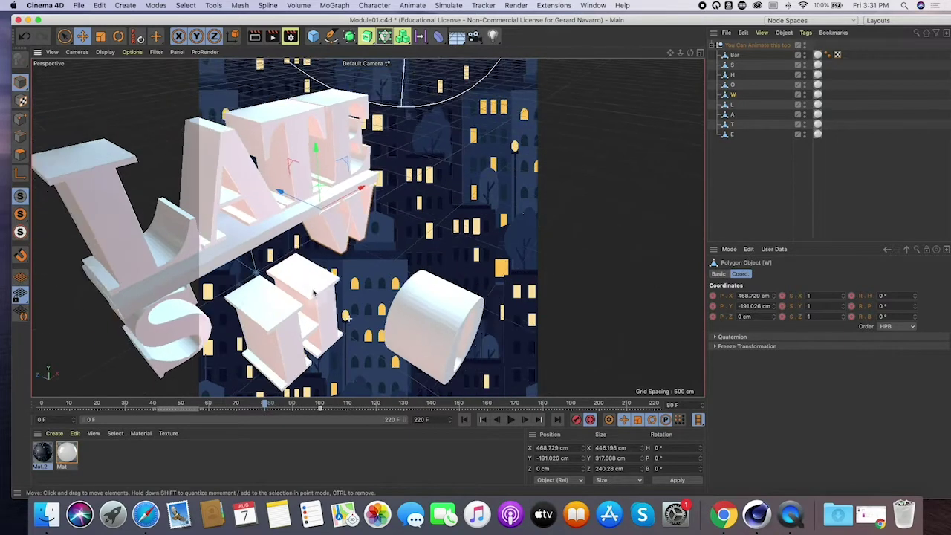
{"action": "left_click_drag", "start_coordinate": [313, 292], "coordinate": [488, 287], "text": "alt"}
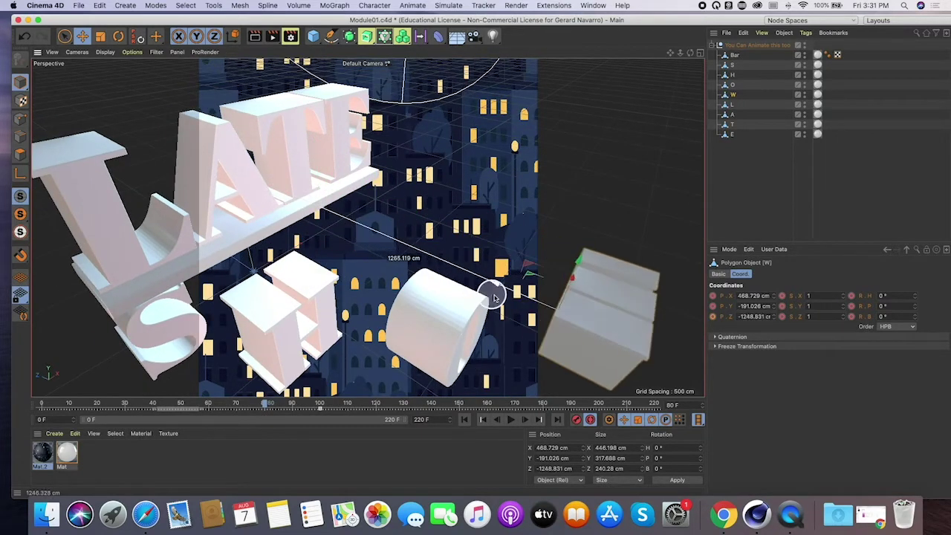
{"action": "scroll", "coordinate": [453, 269], "scroll_direction": "down", "scroll_amount": 4}
- Preview the whole title animation from frame 0 to frame 115 and check the assembled title
{"action": "left_click_drag", "start_coordinate": [292, 401], "coordinate": [30, 403]}
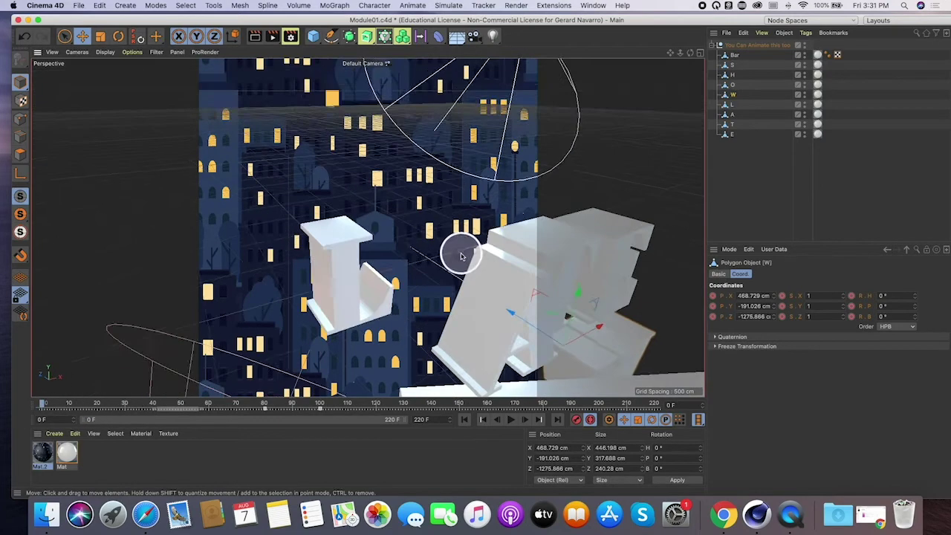
{"action": "left_click_drag", "start_coordinate": [102, 405], "coordinate": [361, 402]}
{"action": "left_click", "coordinate": [384, 278]}
{"action": "left_click_drag", "start_coordinate": [438, 295], "coordinate": [531, 312], "text": "alt"}
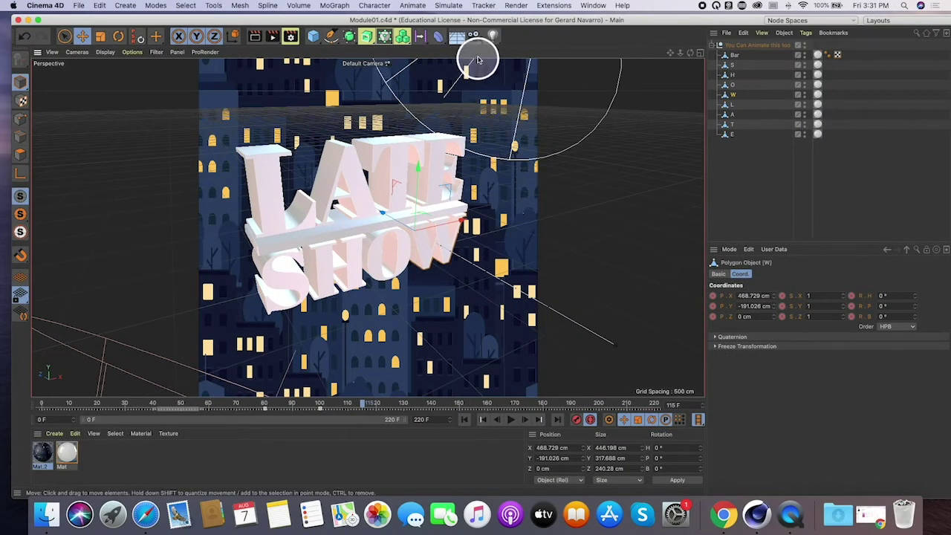
- Add a standard Camera object to the scene from the current view of the title
{"action": "left_click_drag", "start_coordinate": [475, 38], "coordinate": [498, 53]}
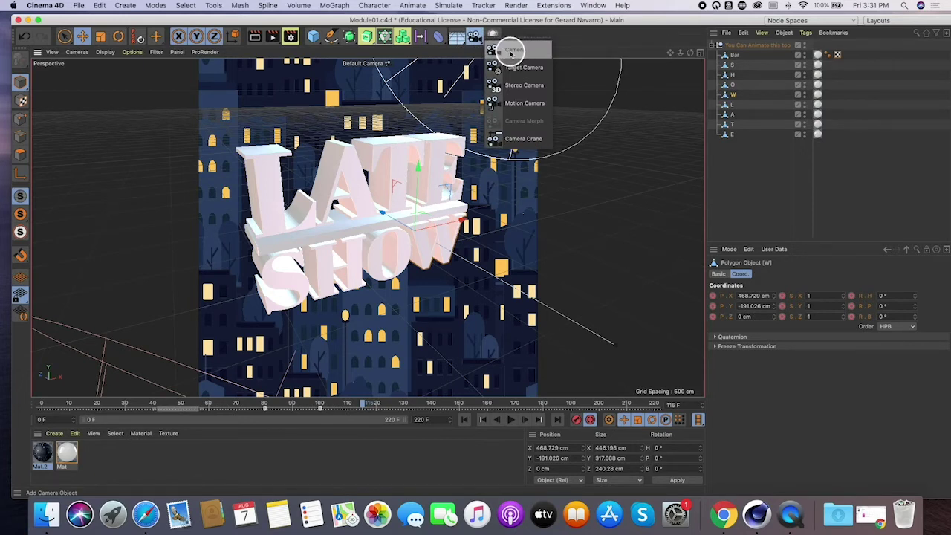
{"action": "left_click_drag", "start_coordinate": [511, 32], "coordinate": [492, 36]}
{"action": "left_click", "coordinate": [482, 40]}
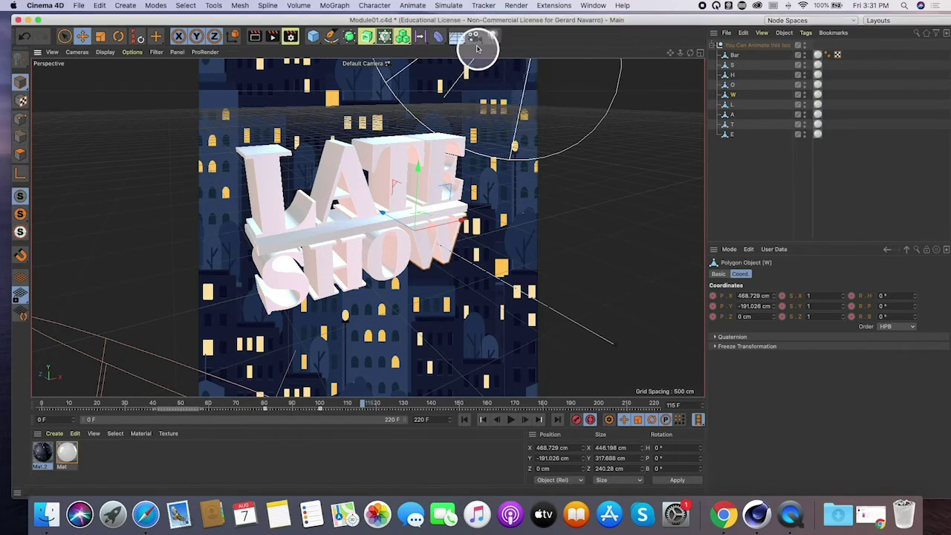
{"action": "left_click", "coordinate": [474, 41]}
{"action": "left_click", "coordinate": [494, 55]}
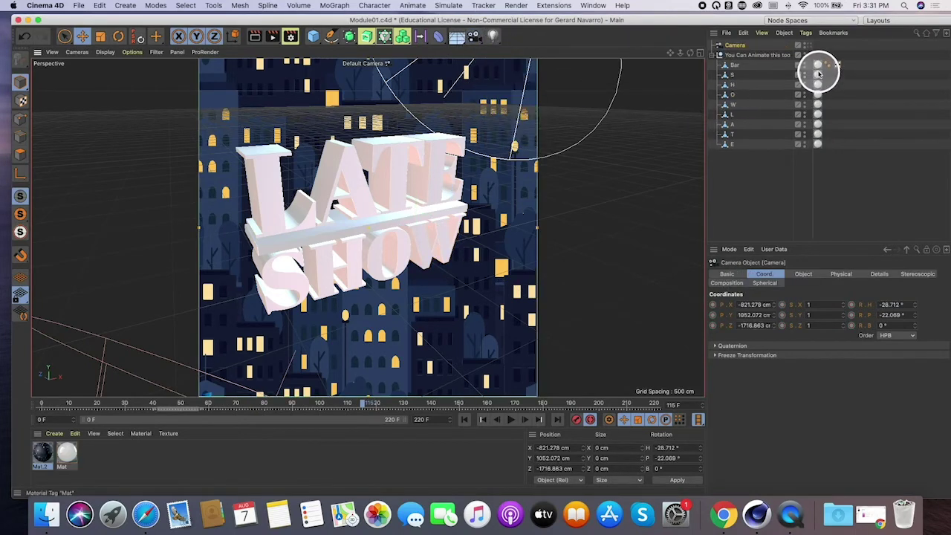
- Make the new camera the active view of the viewport in place of the default camera
{"action": "scroll", "coordinate": [511, 210], "scroll_direction": "up", "scroll_amount": 8}
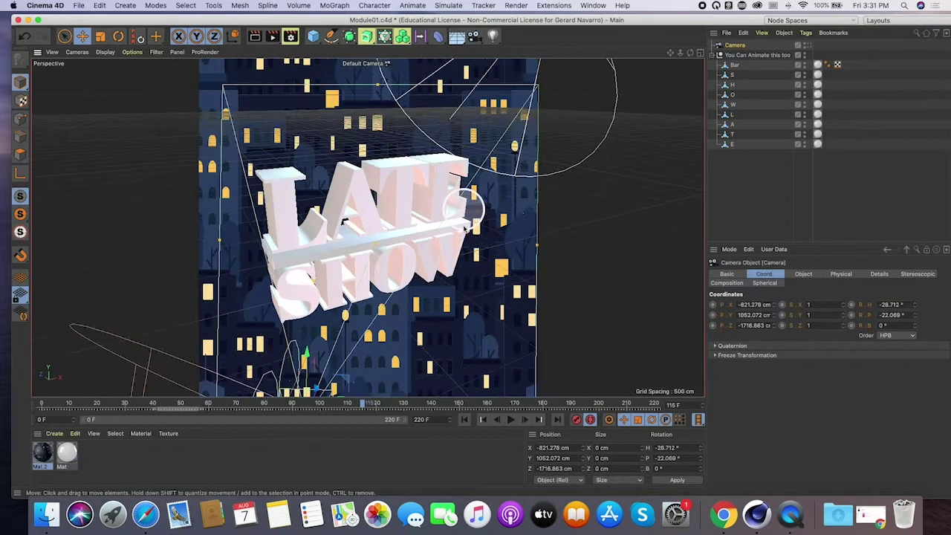
{"action": "scroll", "coordinate": [492, 213], "scroll_direction": "up", "scroll_amount": 2}
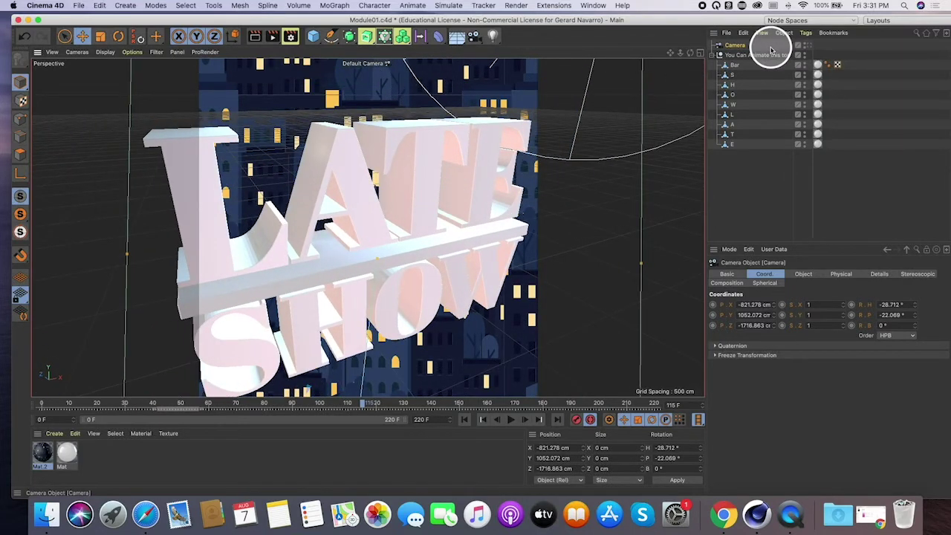
{"action": "left_click_drag", "start_coordinate": [435, 195], "coordinate": [460, 199], "text": "alt"}
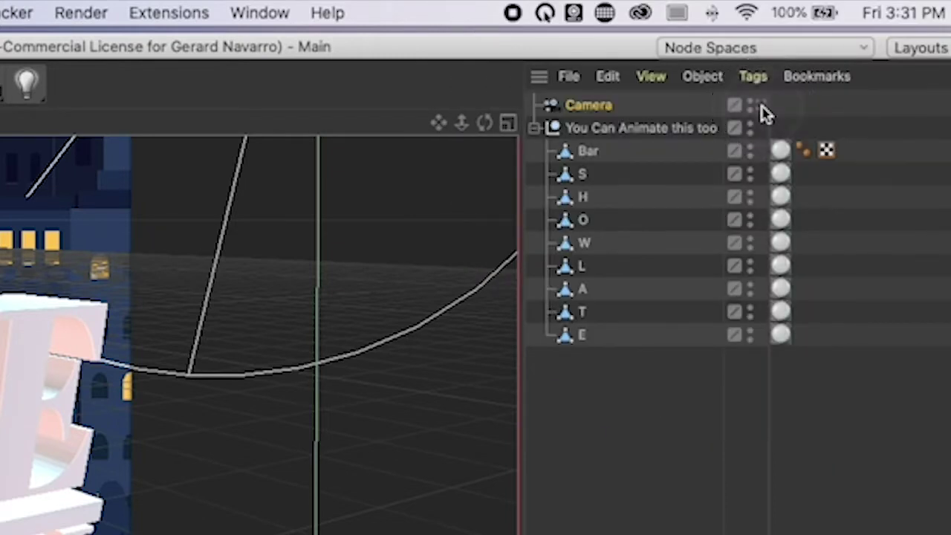
{"action": "left_click", "coordinate": [759, 107]}
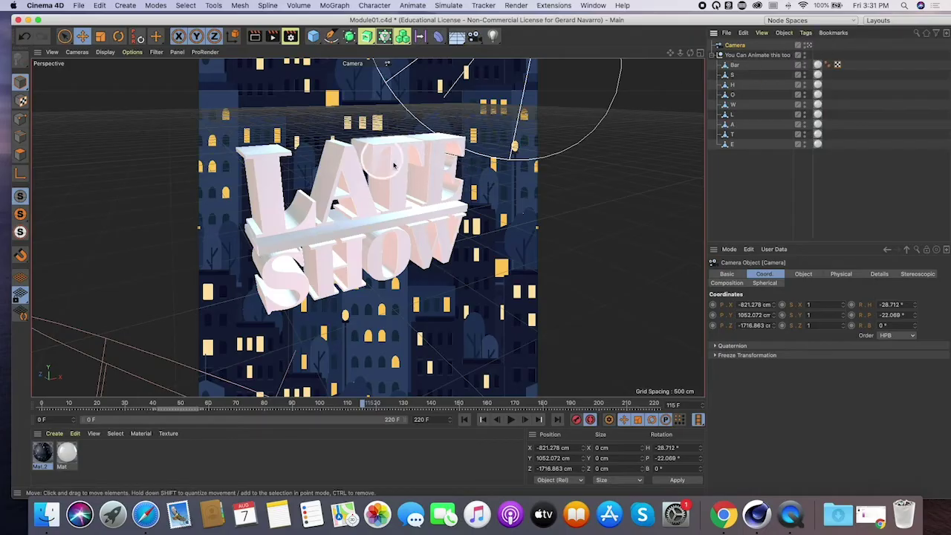
- Orbit and pan the camera at frame 115 to try a steeper angled view of the assembled title
{"action": "left_click_drag", "start_coordinate": [499, 202], "coordinate": [470, 199], "text": "alt"}
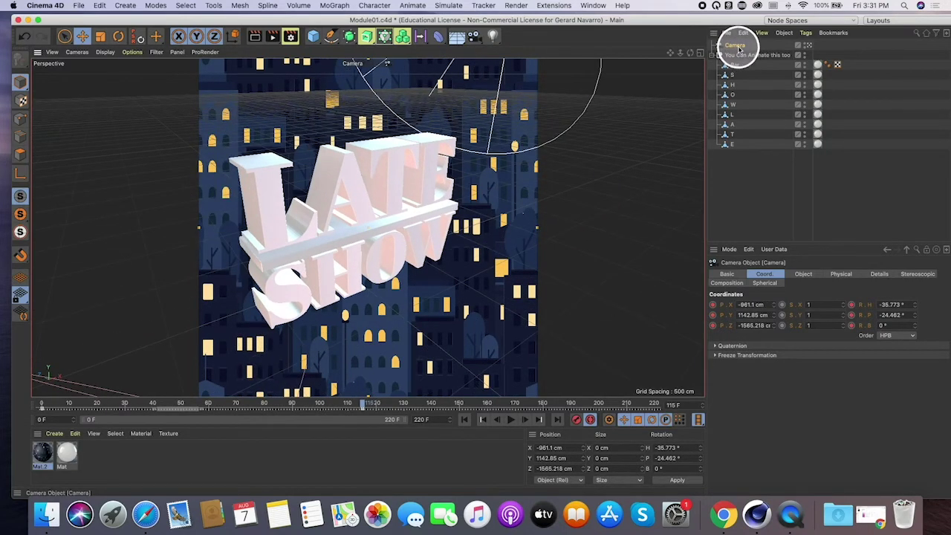
{"action": "middle_click_drag", "start_coordinate": [410, 227], "coordinate": [436, 229], "text": "alt"}
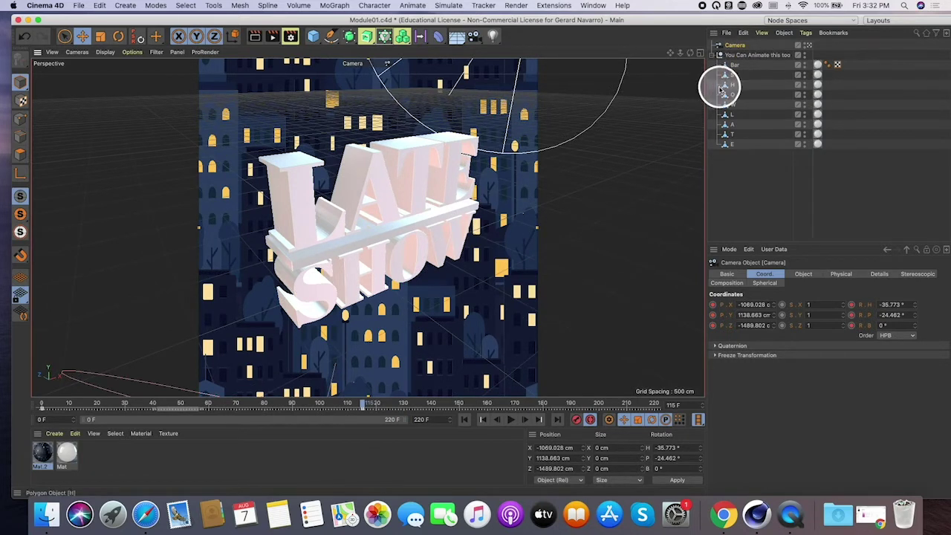
- At frame 90, orbit the camera to about X -669, Y 1031, Z -1494 cm so that its view is keyframed
{"action": "left_click_drag", "start_coordinate": [331, 404], "coordinate": [290, 409]}
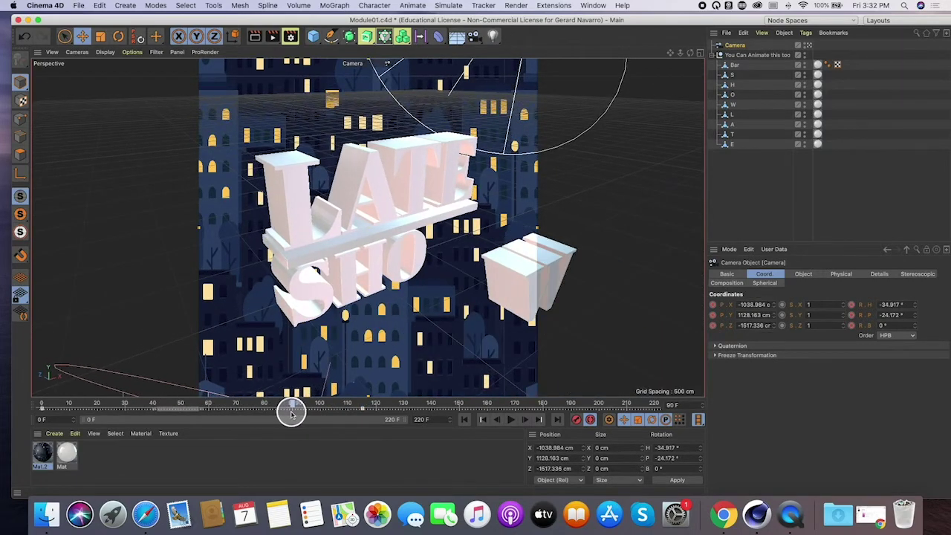
{"action": "left_click_drag", "start_coordinate": [391, 297], "coordinate": [369, 296], "text": "alt"}
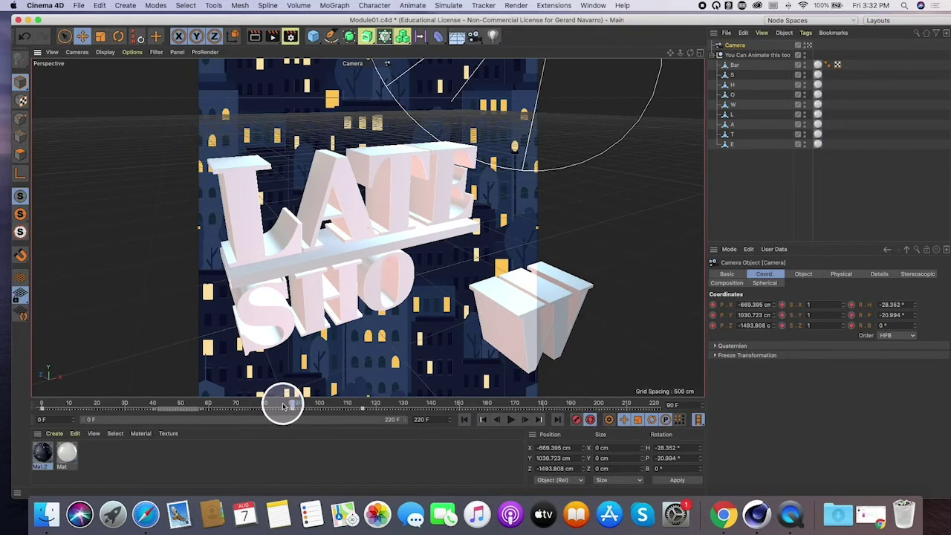
{"action": "left_click", "coordinate": [334, 404]}
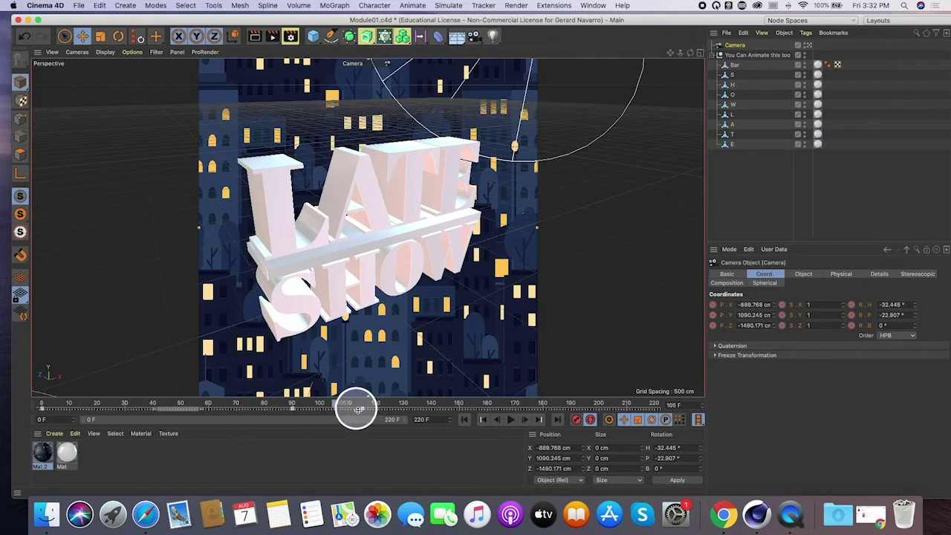
- Delete the camera's keyframes at frame 115 and frame 0
{"action": "left_click", "coordinate": [363, 411]}
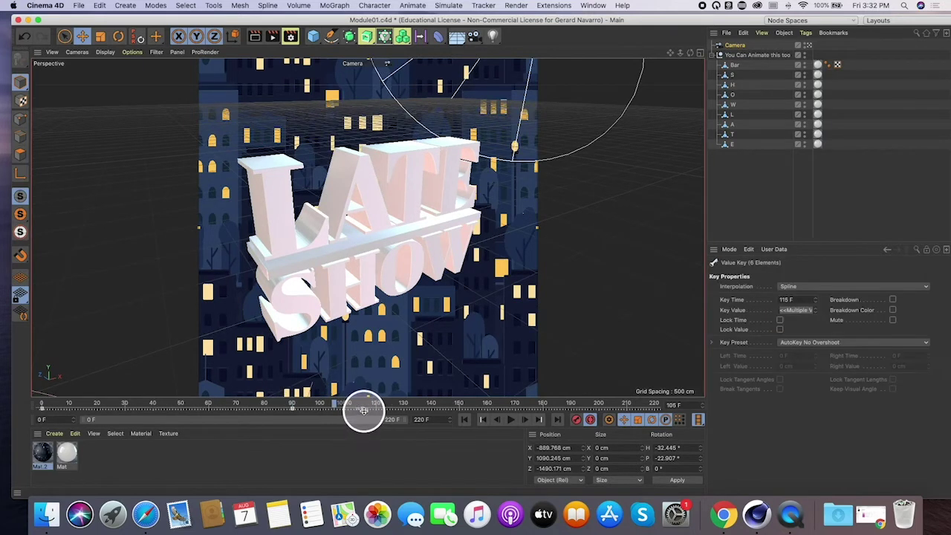
{"action": "right_click", "coordinate": [363, 412]}
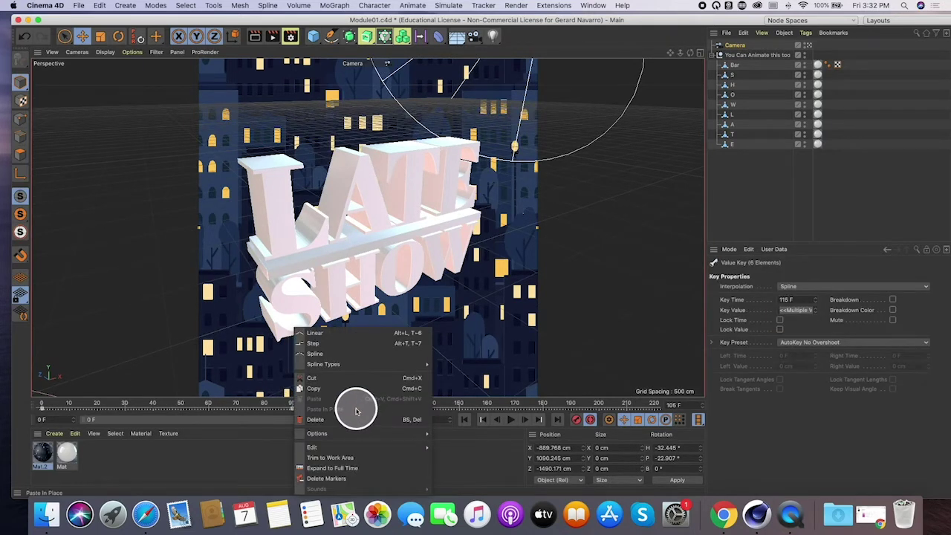
{"action": "left_click", "coordinate": [392, 419]}
{"action": "left_click_drag", "start_coordinate": [392, 419], "coordinate": [50, 407]}
{"action": "left_click", "coordinate": [42, 408]}
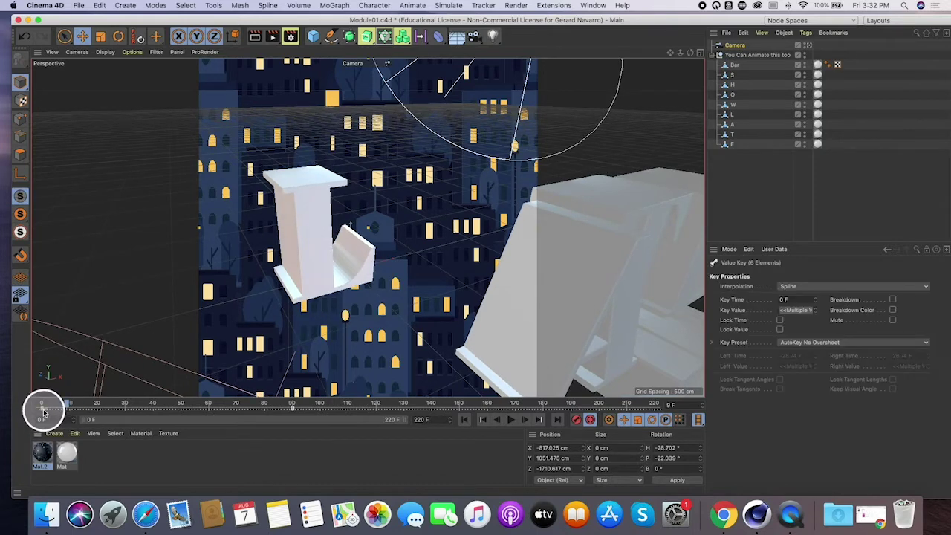
{"action": "right_click", "coordinate": [42, 408]}
- At frame 0, move the camera in past the letters to about X -299, Y 755, Z -860 cm and record a keyframe
{"action": "left_click_drag", "start_coordinate": [47, 414], "coordinate": [22, 412]}
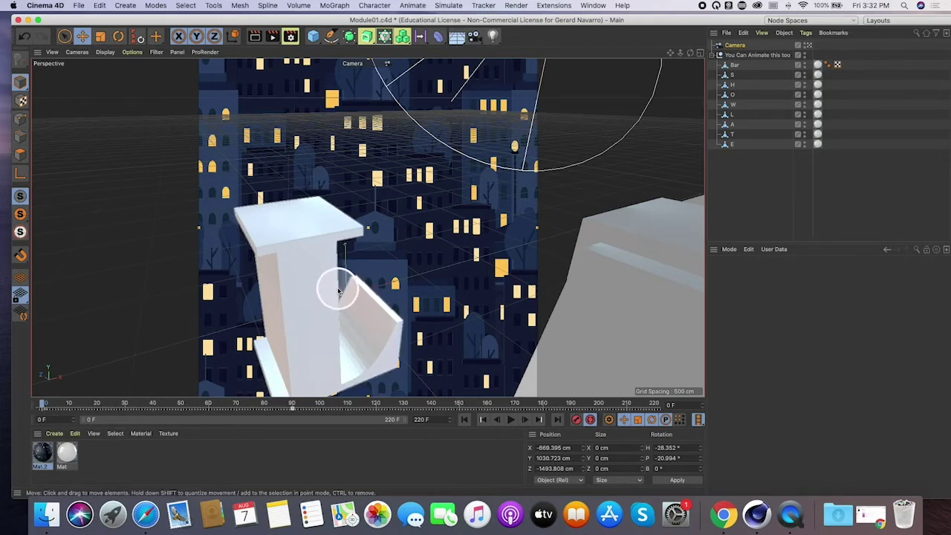
{"action": "left_click_drag", "start_coordinate": [677, 49], "coordinate": [164, 331]}
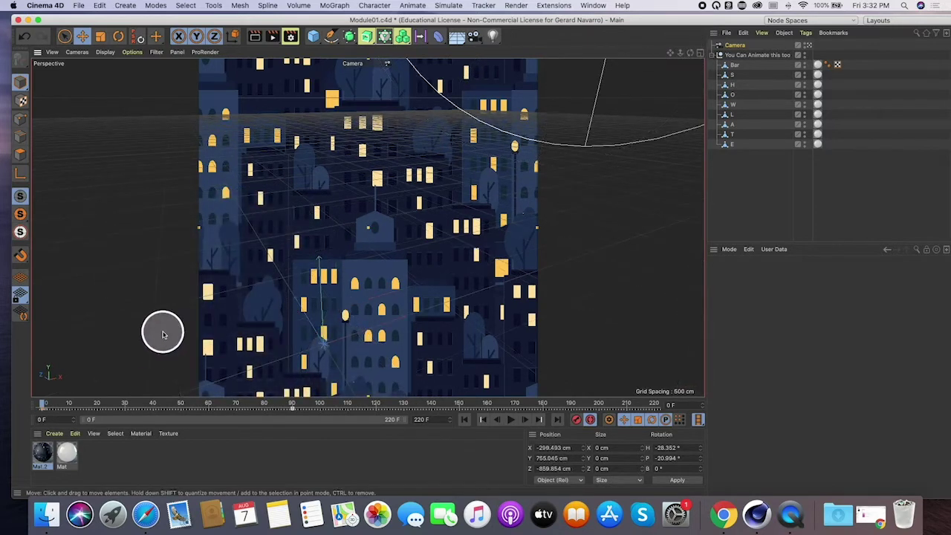
{"action": "left_click", "coordinate": [577, 422]}
- At frame 150, keyframe the camera orbited to about X 584, Y 1029, Z -1564 cm, and turn off automatic keyframing
{"action": "left_click_drag", "start_coordinate": [53, 405], "coordinate": [342, 418]}
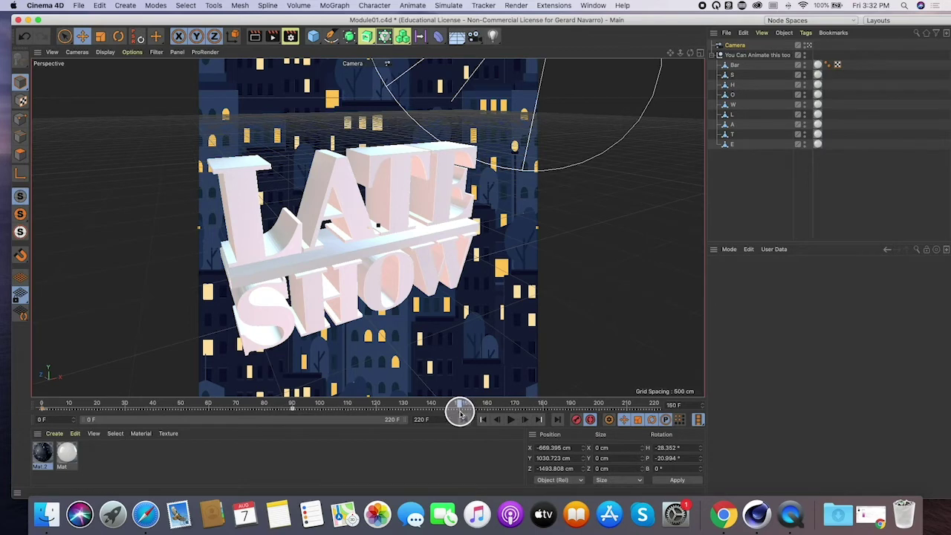
{"action": "left_click_drag", "start_coordinate": [690, 57], "coordinate": [562, 164]}
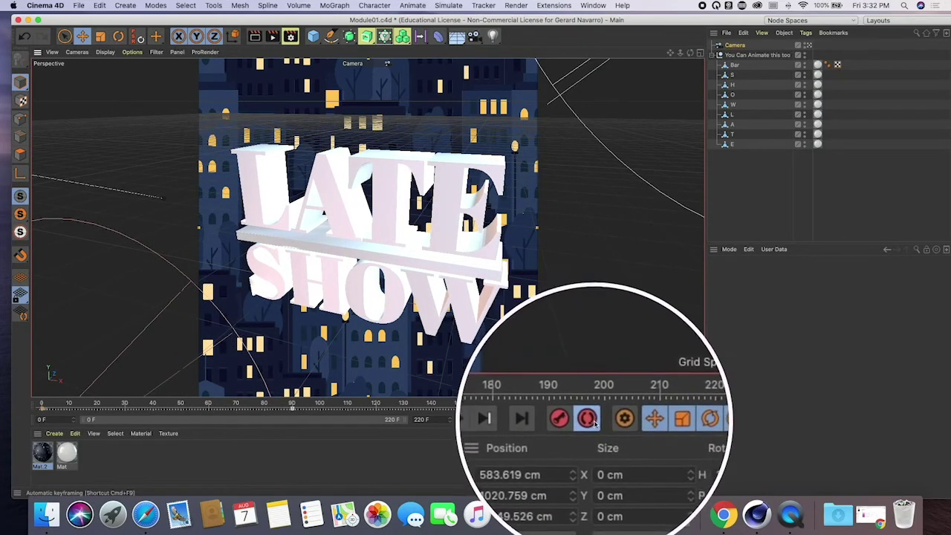
{"action": "left_click", "coordinate": [464, 407]}
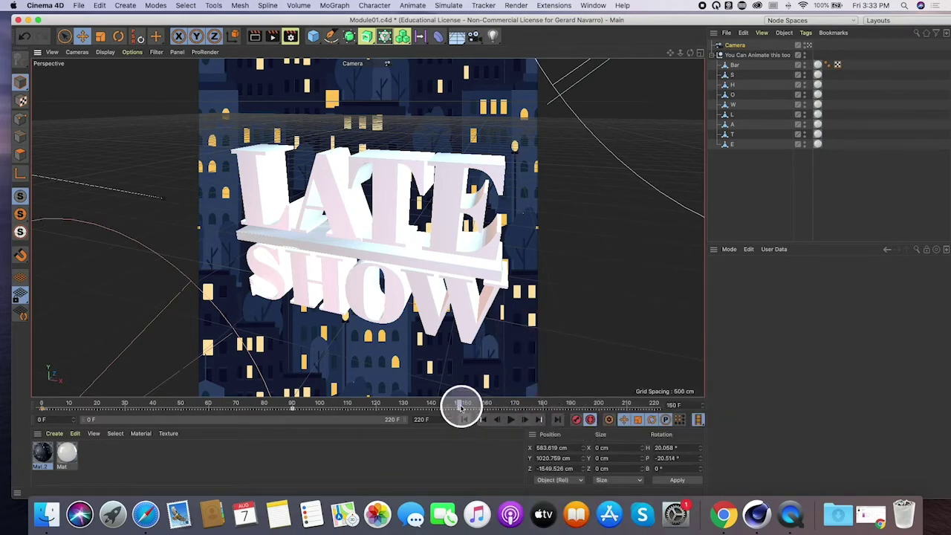
{"action": "mouse_move", "coordinate": [459, 405]}
{"action": "left_mouse_down"}
{"action": "mouse_move", "coordinate": [97, 399]}
{"action": "mouse_move", "coordinate": [459, 401]}
{"action": "left_mouse_up"}
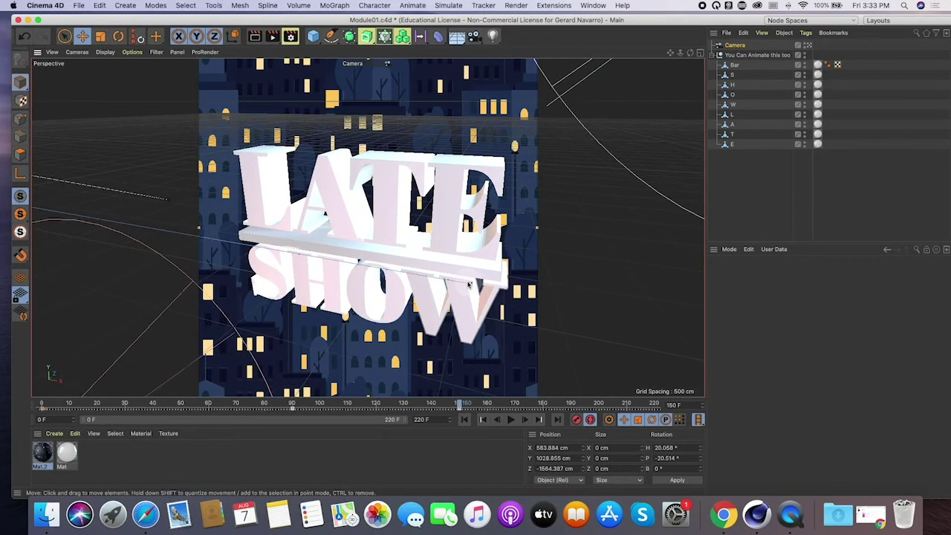
{"action": "left_click", "coordinate": [418, 404]}
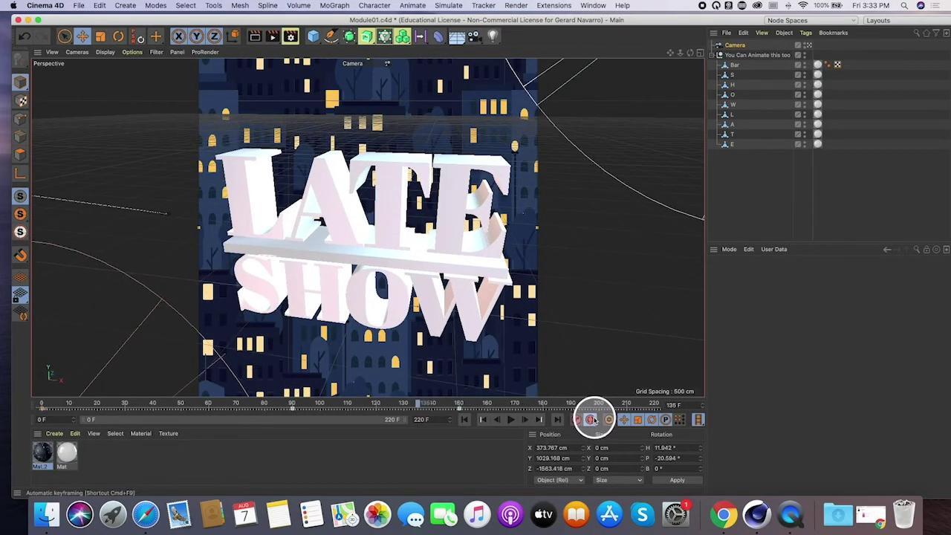
{"action": "left_click_drag", "start_coordinate": [516, 403], "coordinate": [503, 388]}
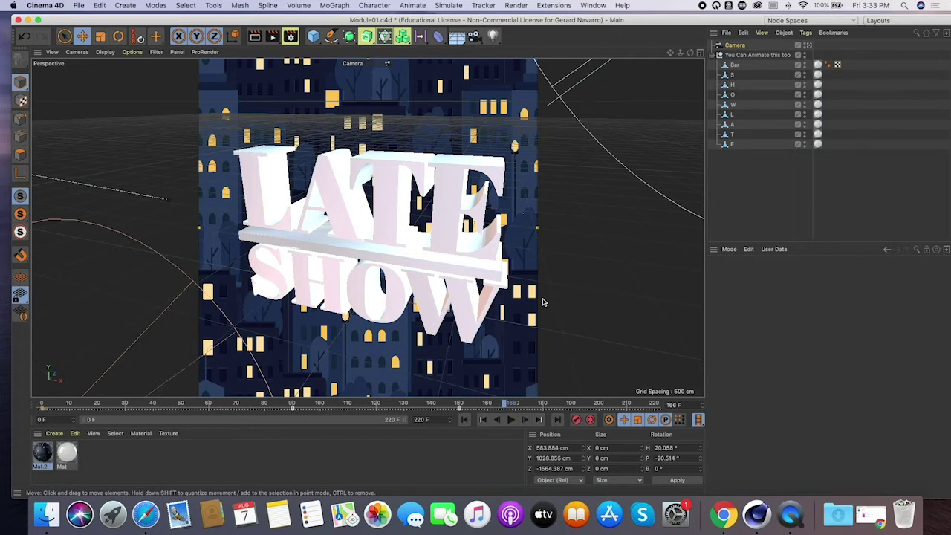
- Hide the lights and the grid in the viewport display, and scrub the animation through to frame 173
{"action": "left_click", "coordinate": [157, 52]}
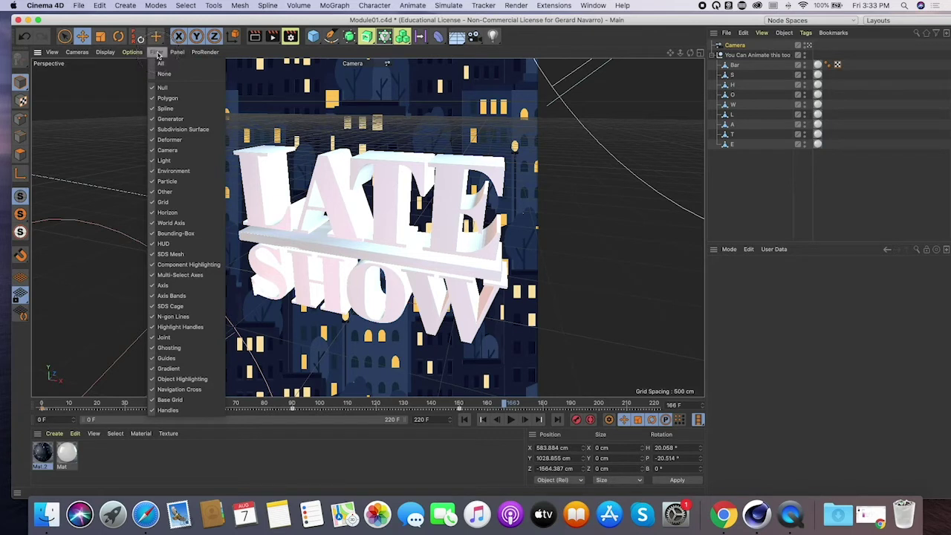
{"action": "left_click", "coordinate": [177, 52]}
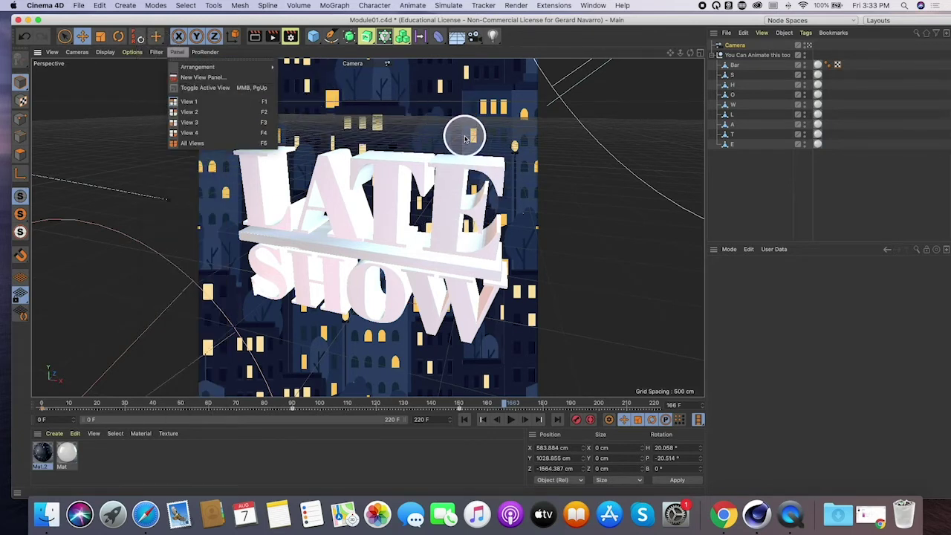
{"action": "left_click", "coordinate": [159, 53]}
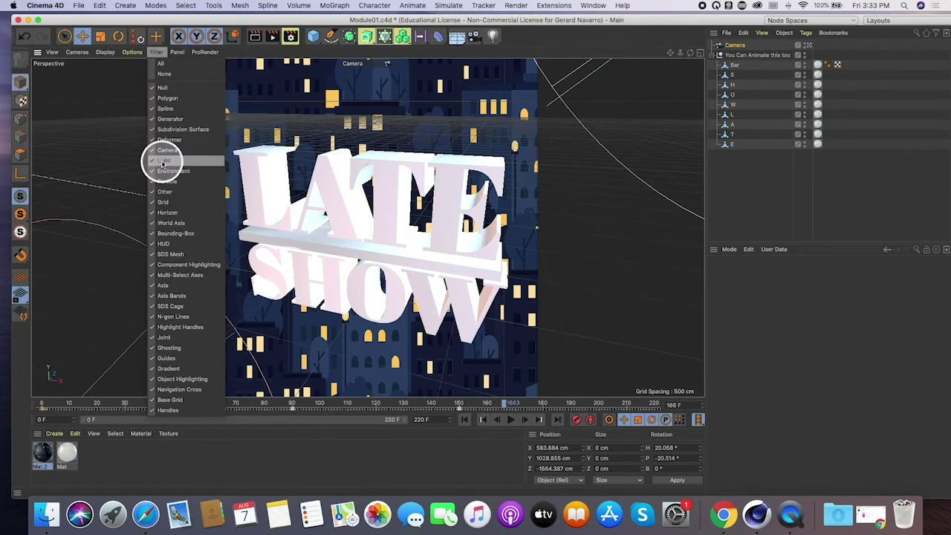
{"action": "left_click", "coordinate": [162, 161]}
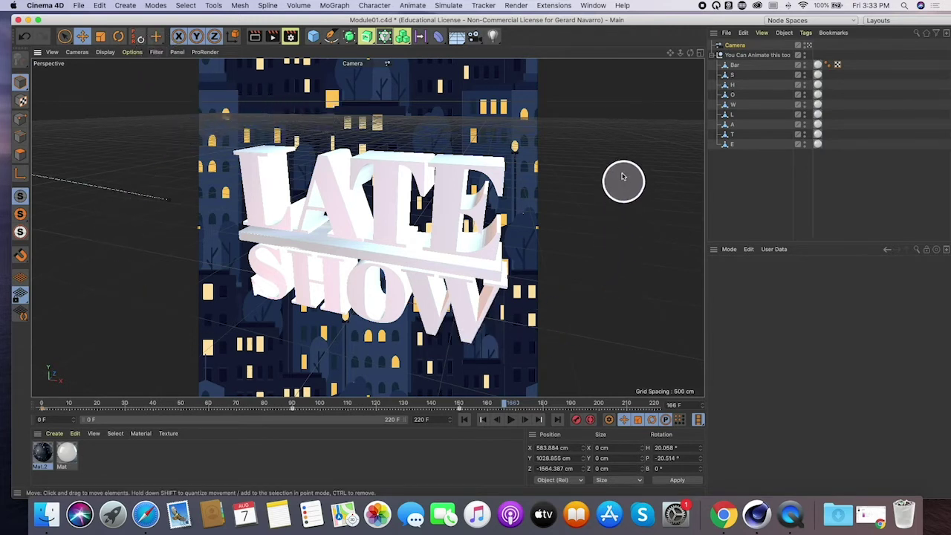
{"action": "left_click", "coordinate": [157, 51]}
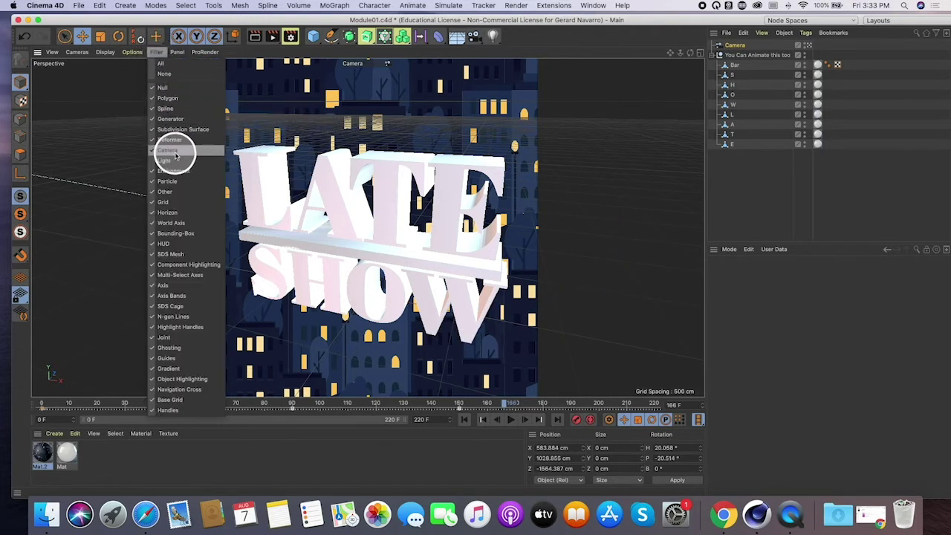
{"action": "left_click", "coordinate": [170, 202]}
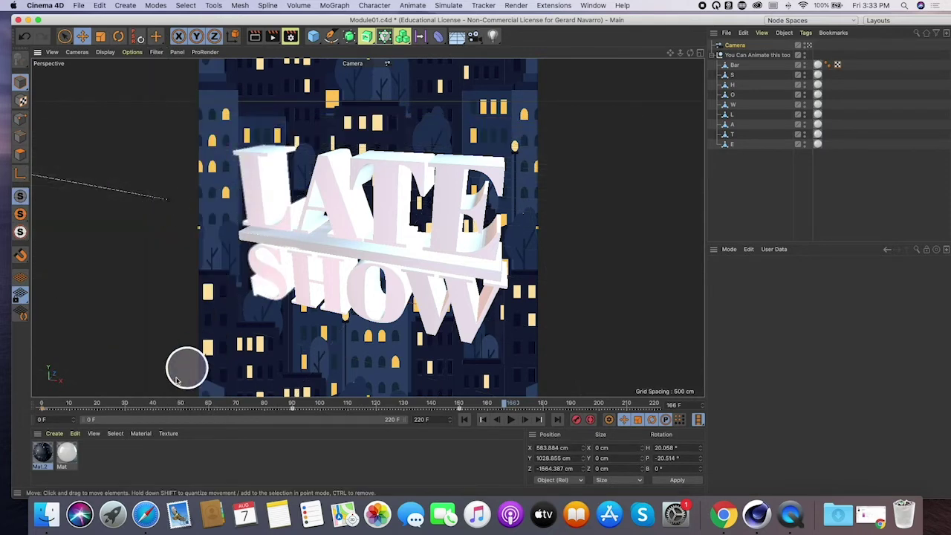
{"action": "left_click_drag", "start_coordinate": [68, 405], "coordinate": [524, 406]}
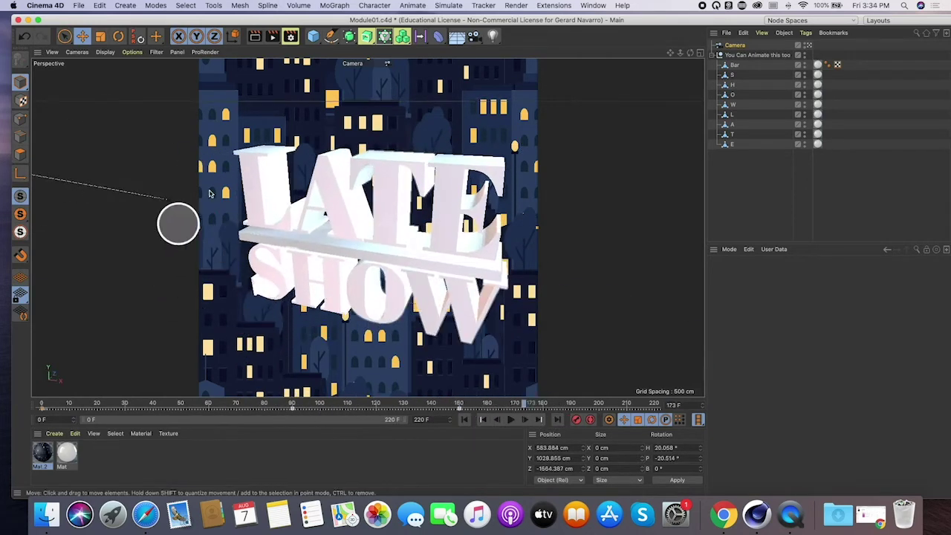
- Make an MP4 preview of the animation's preview range using the Hardware OpenGL Preview mode
{"action": "left_click", "coordinate": [275, 40]}
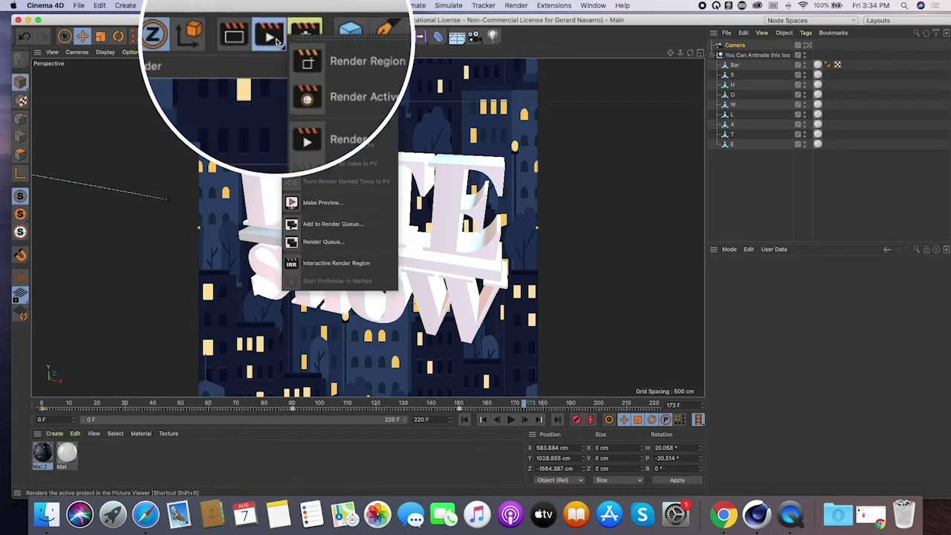
{"action": "left_click", "coordinate": [364, 203]}
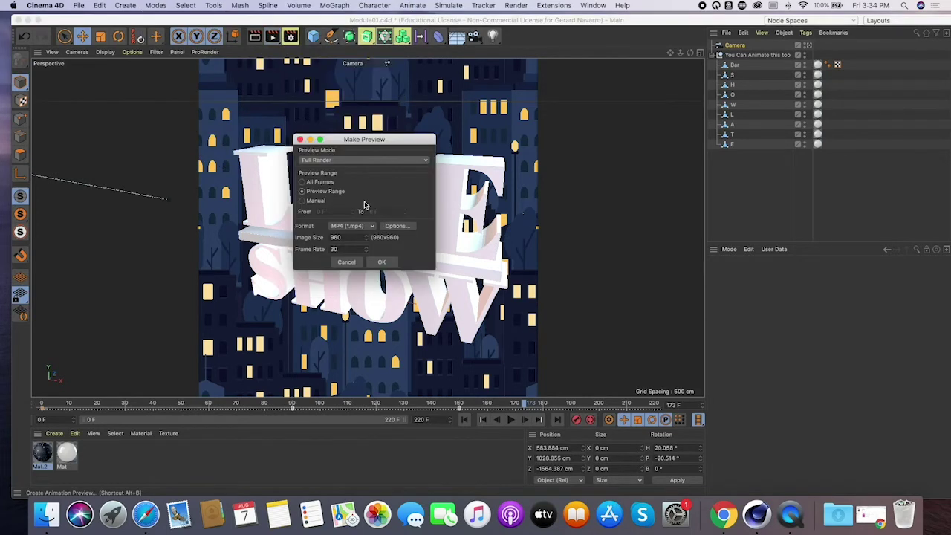
{"action": "left_click_drag", "start_coordinate": [361, 136], "coordinate": [405, 126]}
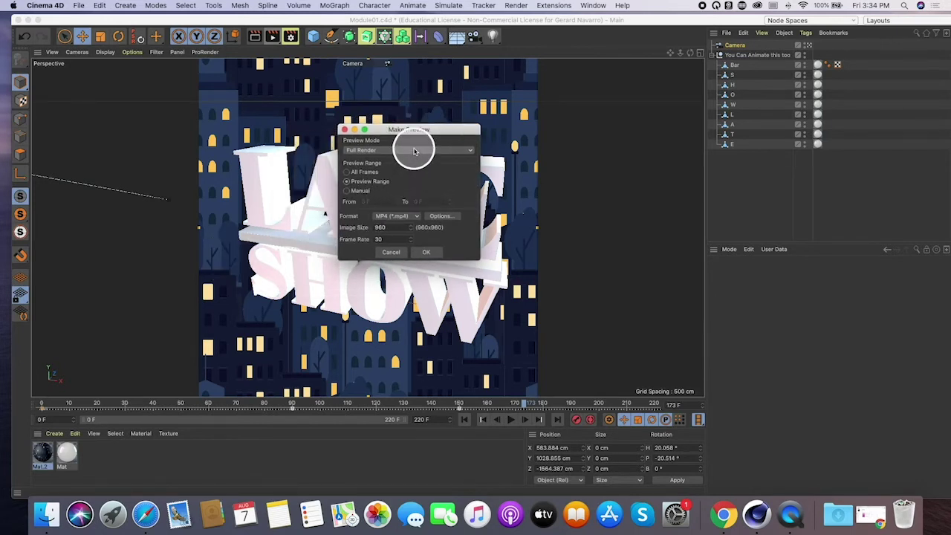
{"action": "left_click", "coordinate": [380, 169]}
{"action": "left_click", "coordinate": [429, 254]}
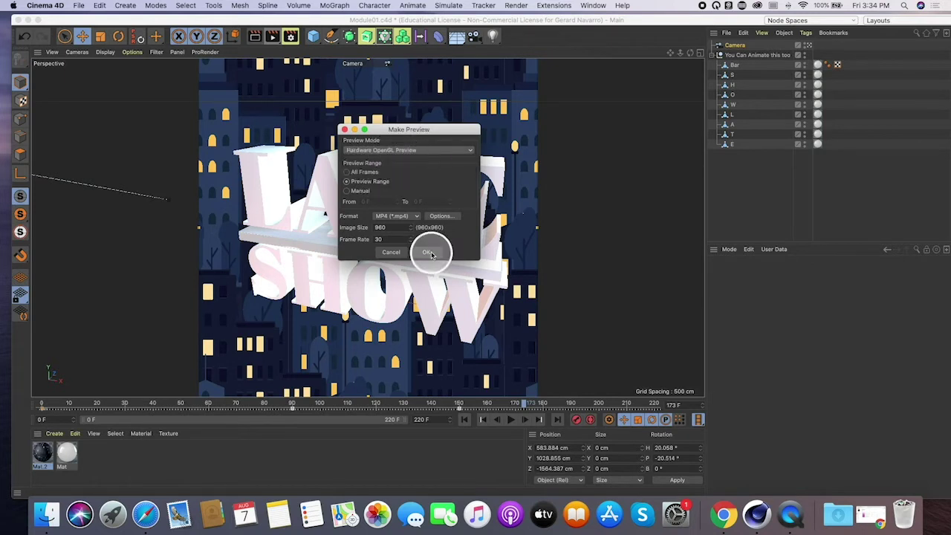
{"action": "left_click", "coordinate": [443, 252]}
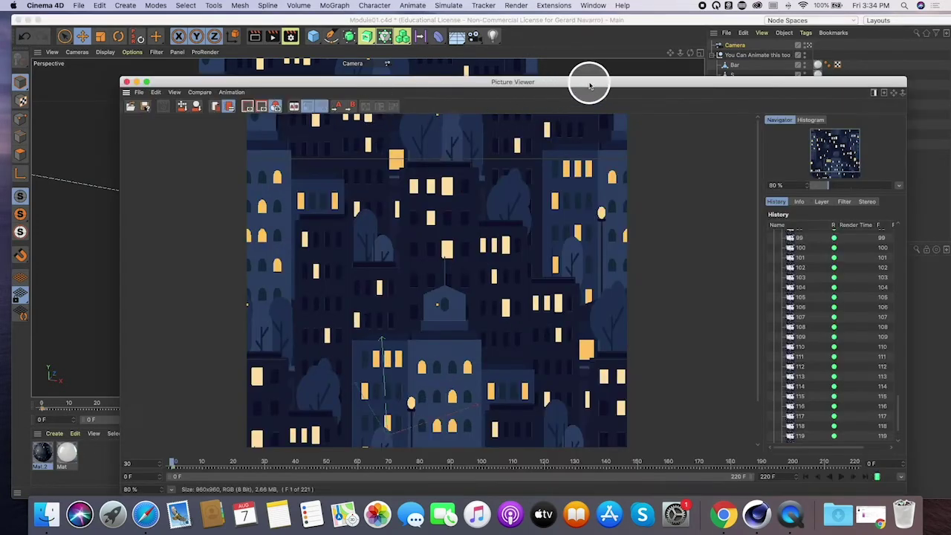
- Play the rendered preview in the Picture Viewer to check the letter and camera animation
{"action": "left_click_drag", "start_coordinate": [588, 81], "coordinate": [524, 51]}
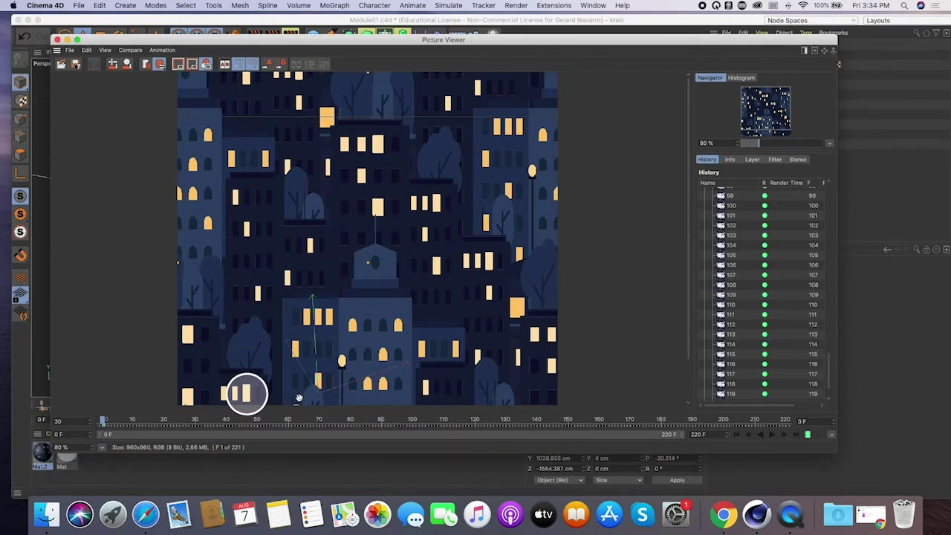
{"action": "left_click", "coordinate": [772, 440]}
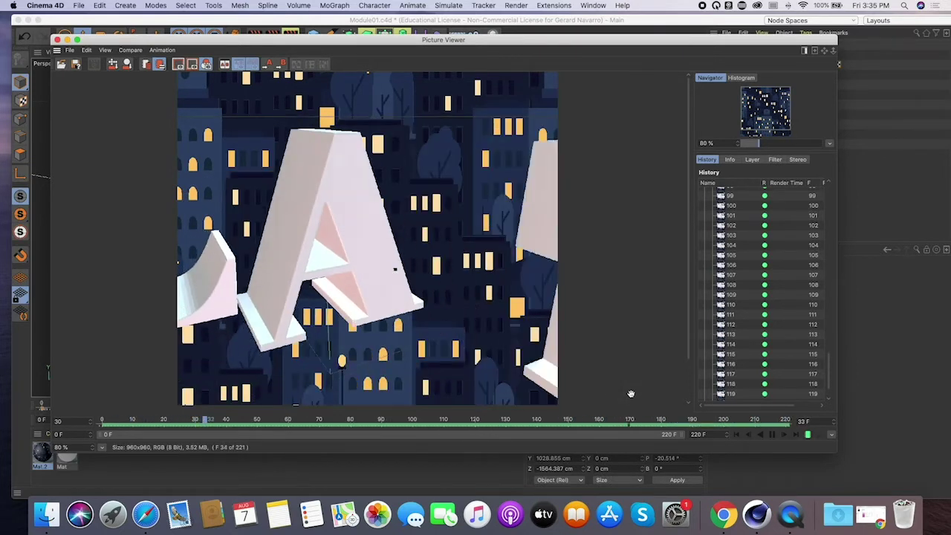
{"action": "left_click", "coordinate": [637, 397]}
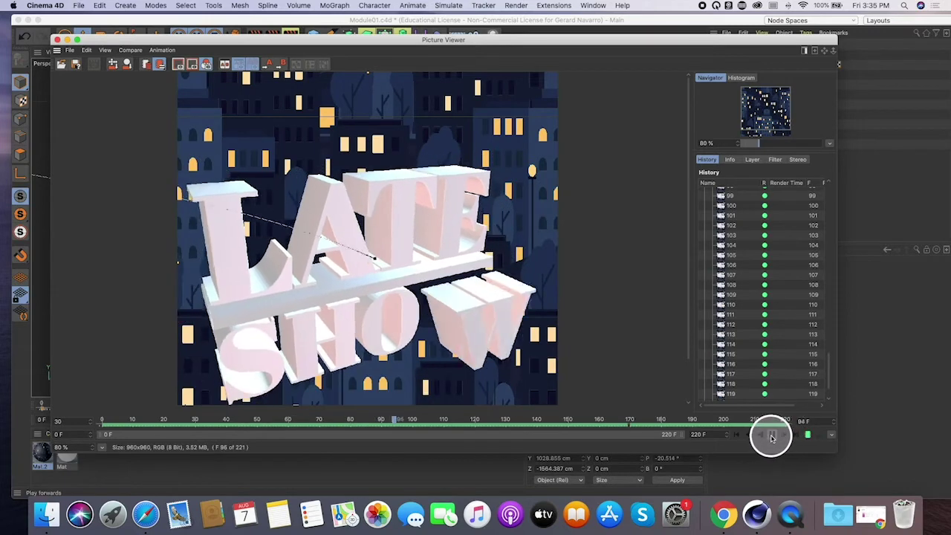
{"action": "left_click", "coordinate": [771, 437]}
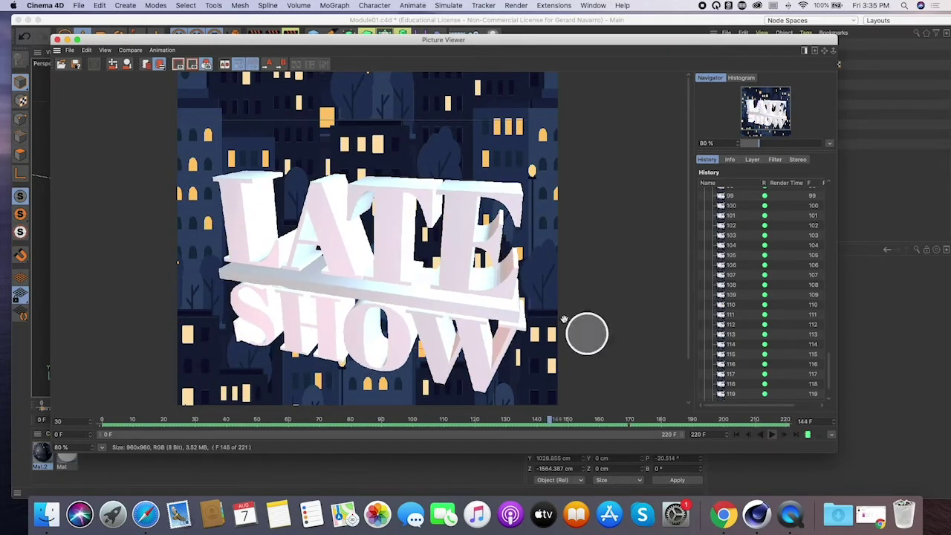
- Save frames 0 to 220 of the preview as an MP4 animation on the Desktop, named Ex1_ plus the person's name
{"action": "left_click", "coordinate": [70, 52]}
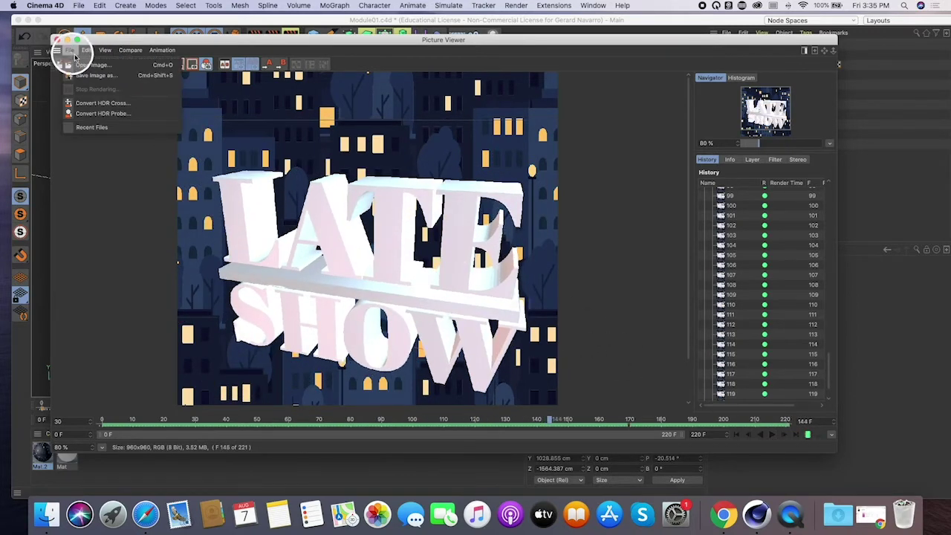
{"action": "left_click", "coordinate": [94, 77]}
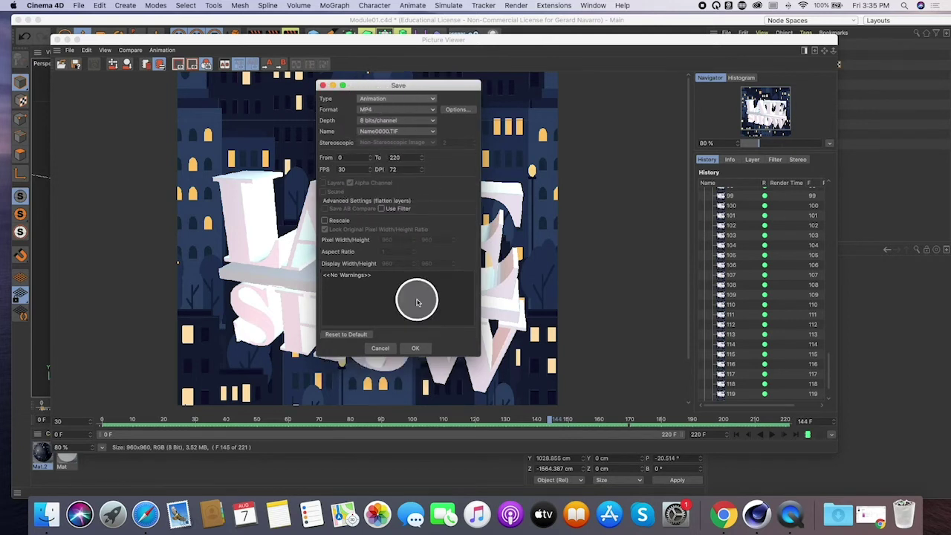
{"action": "left_click", "coordinate": [419, 349]}
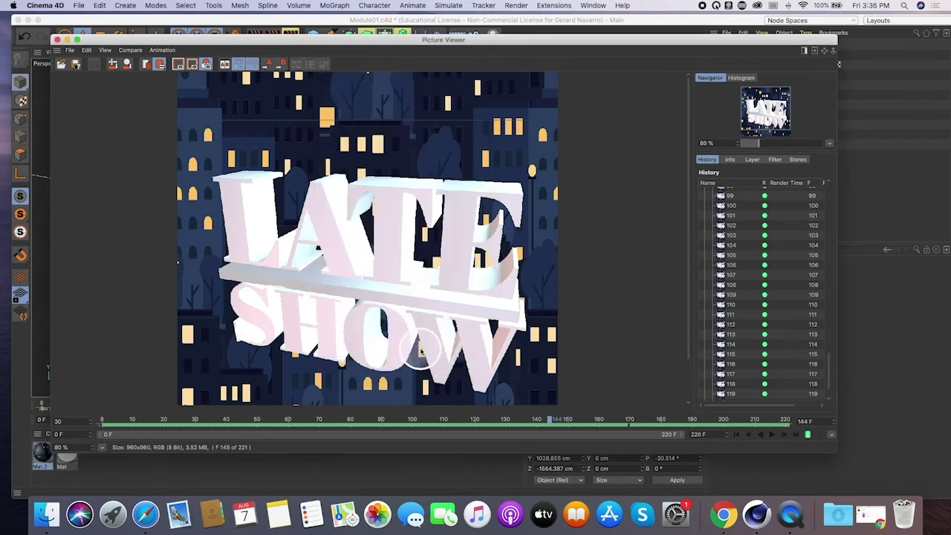
{"action": "left_click_drag", "start_coordinate": [456, 90], "coordinate": [447, 84]}
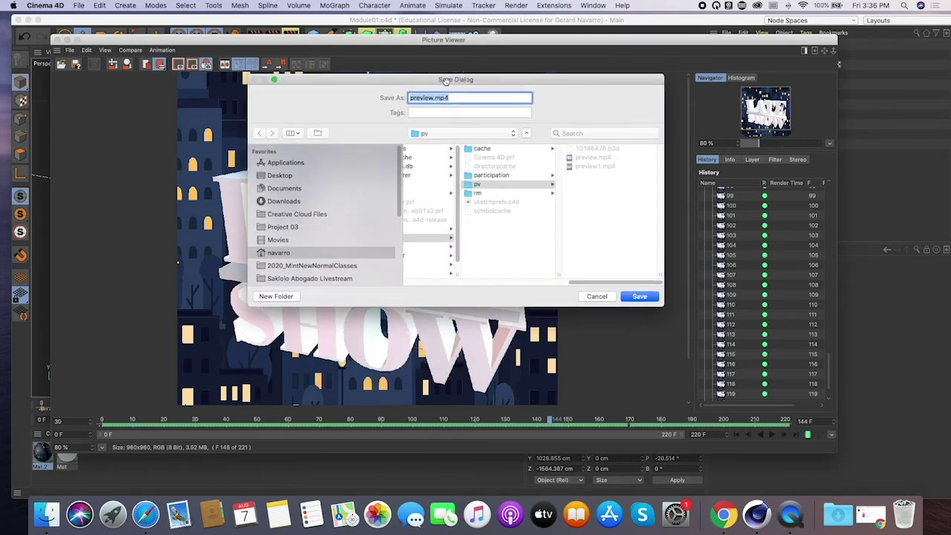
{"action": "left_click", "coordinate": [295, 169]}
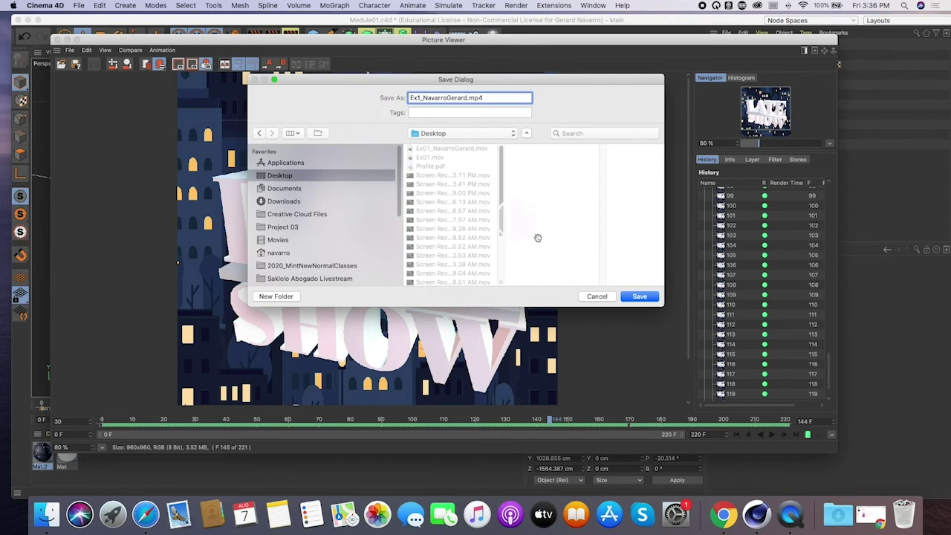
{"action": "left_click", "coordinate": [641, 298]}
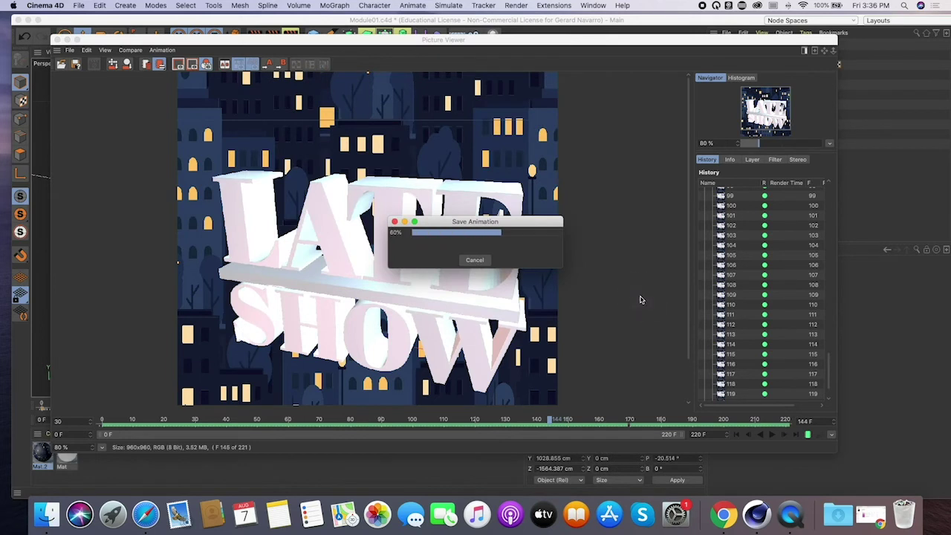